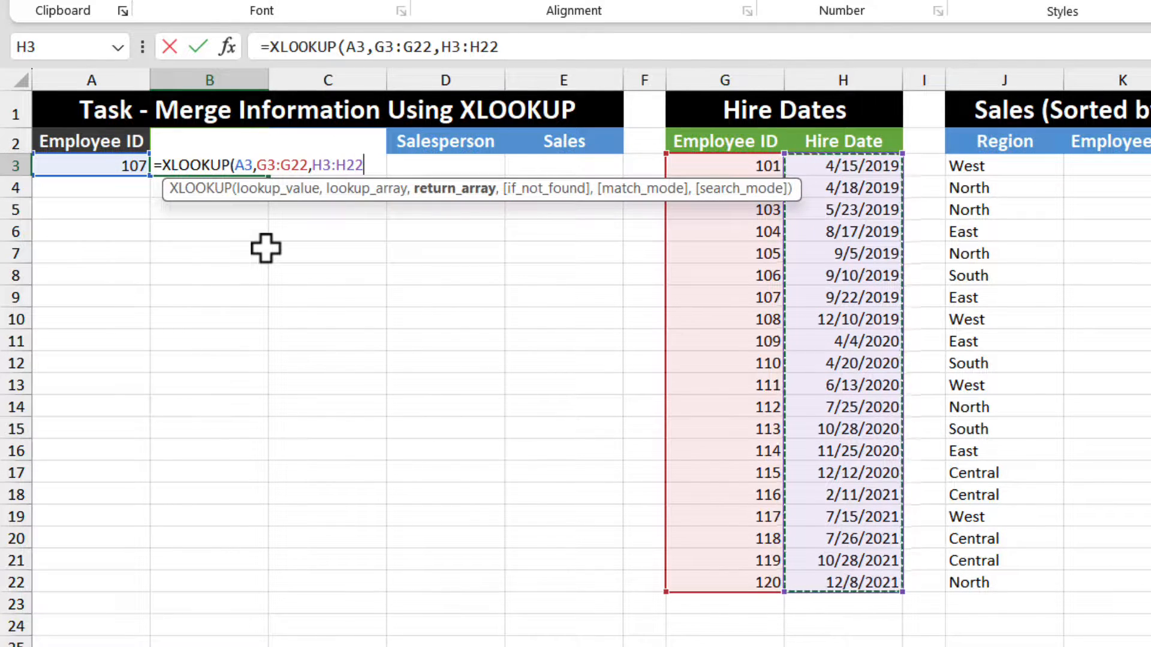
Step: Enter an XLOOKUP in B3 returning the hire date for the ID in A3, looking up G3:G22 and returning H3:H22
{"action": "type", "text": ")"}
{"action": "key", "text": "Return"}
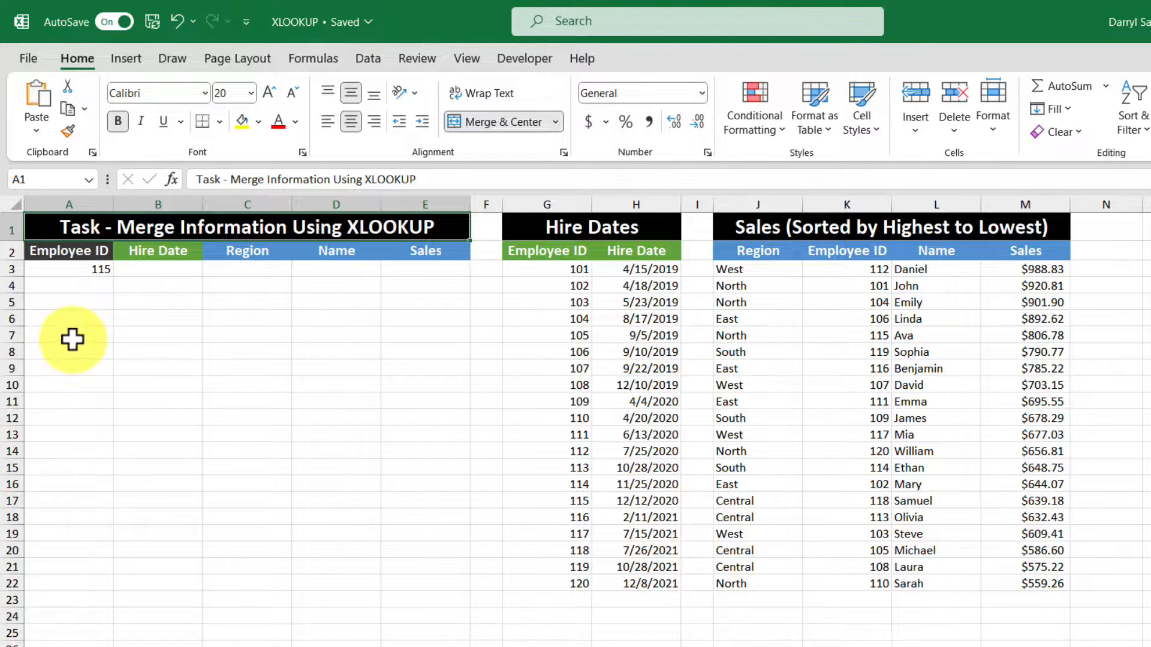
{"action": "left_click", "coordinate": [176, 270]}
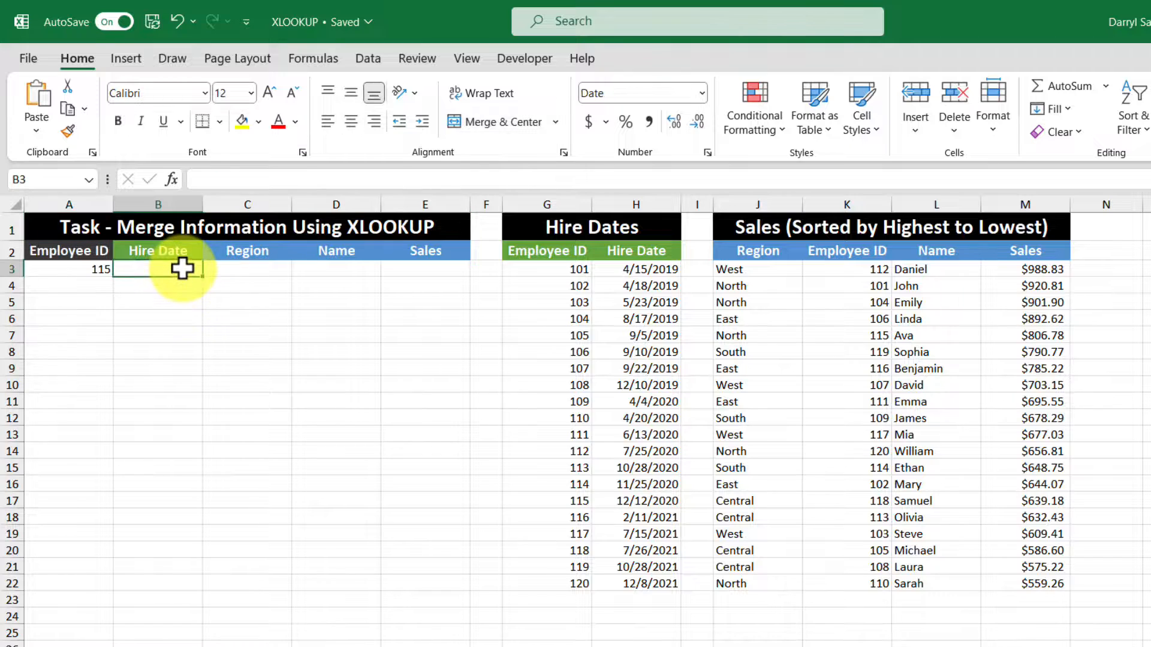
{"action": "type", "text": "=xlo"}
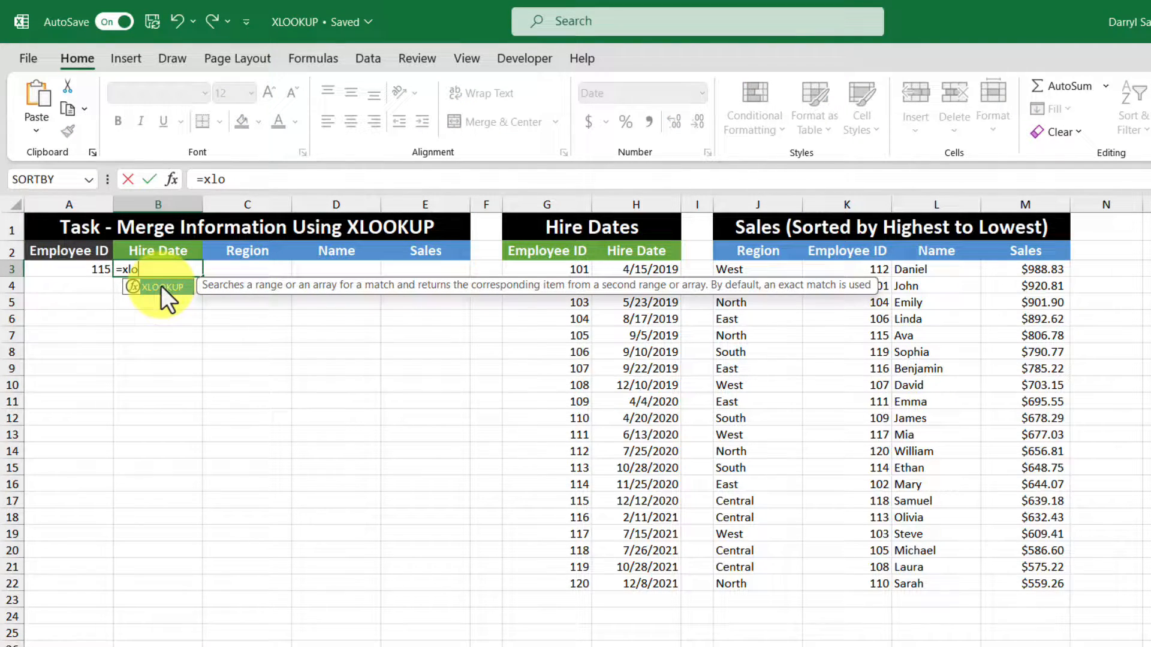
{"action": "double_click", "coordinate": [161, 286]}
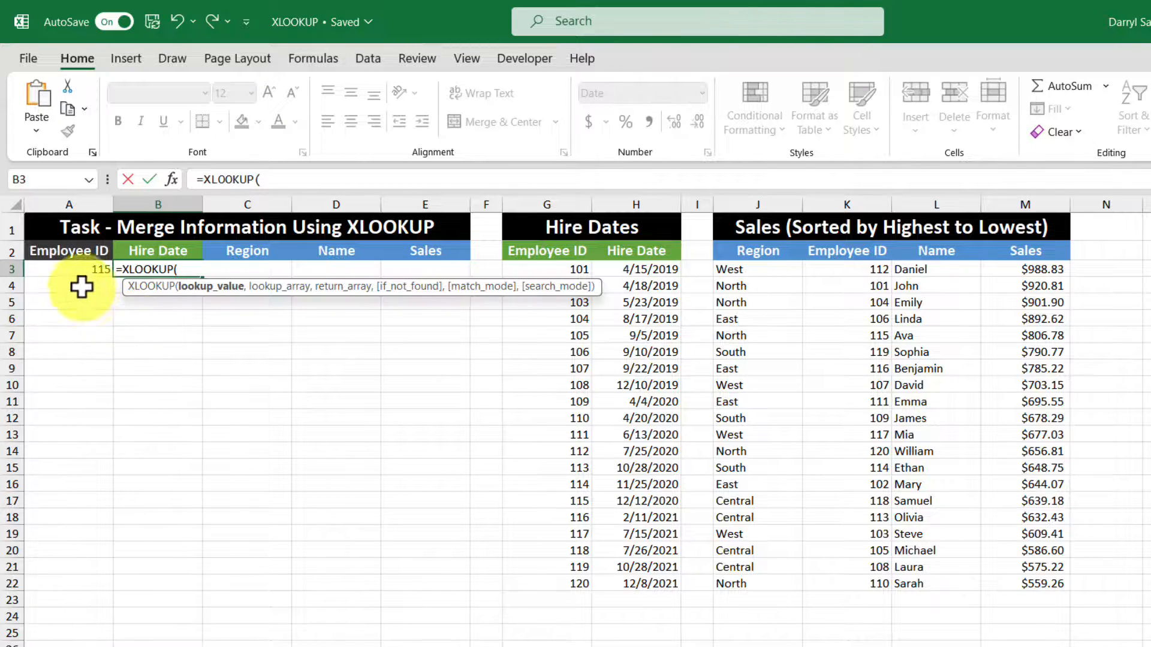
{"action": "left_click", "coordinate": [71, 270]}
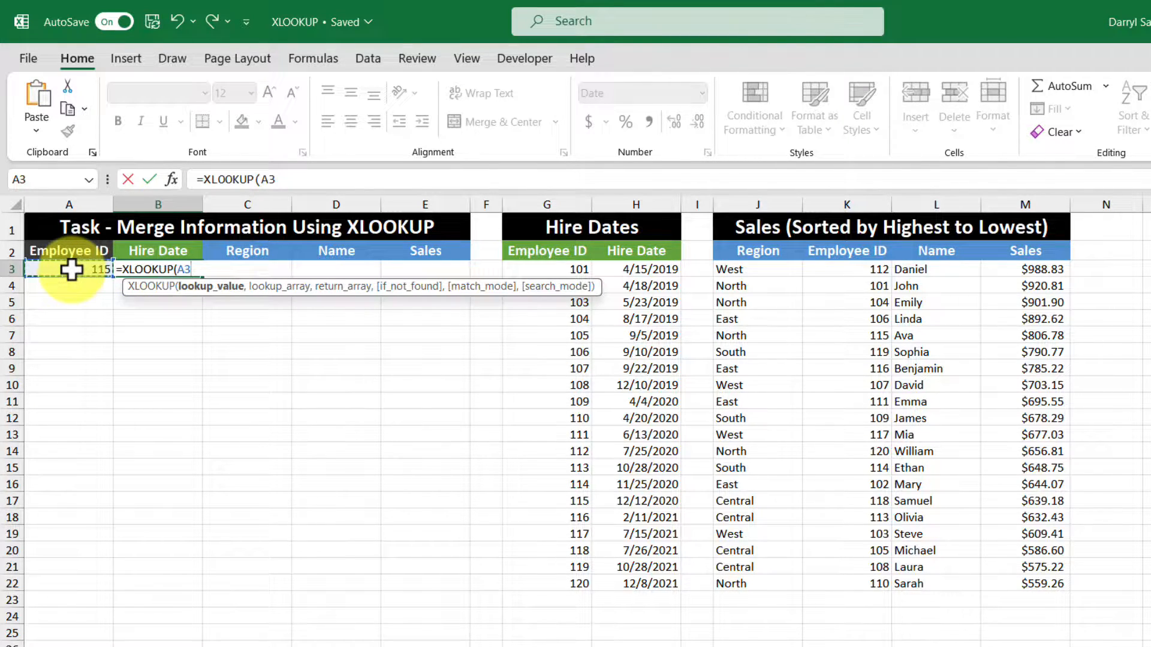
{"action": "type", "text": ","}
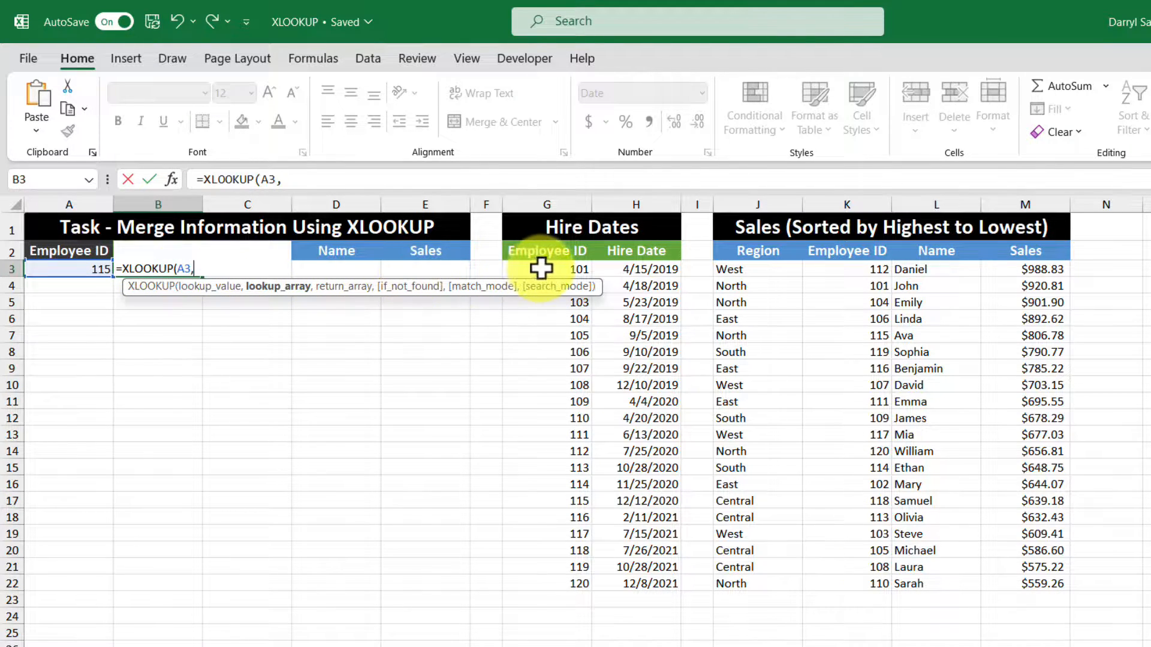
{"action": "left_click_drag", "start_coordinate": [542, 267], "coordinate": [555, 584]}
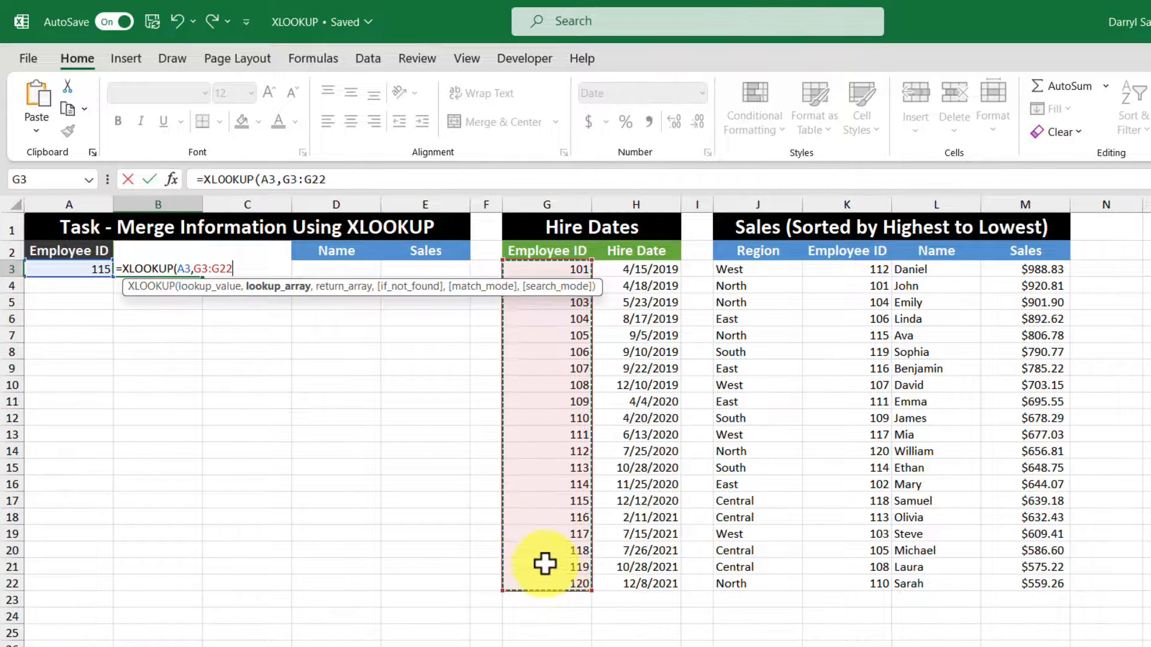
{"action": "type", "text": ","}
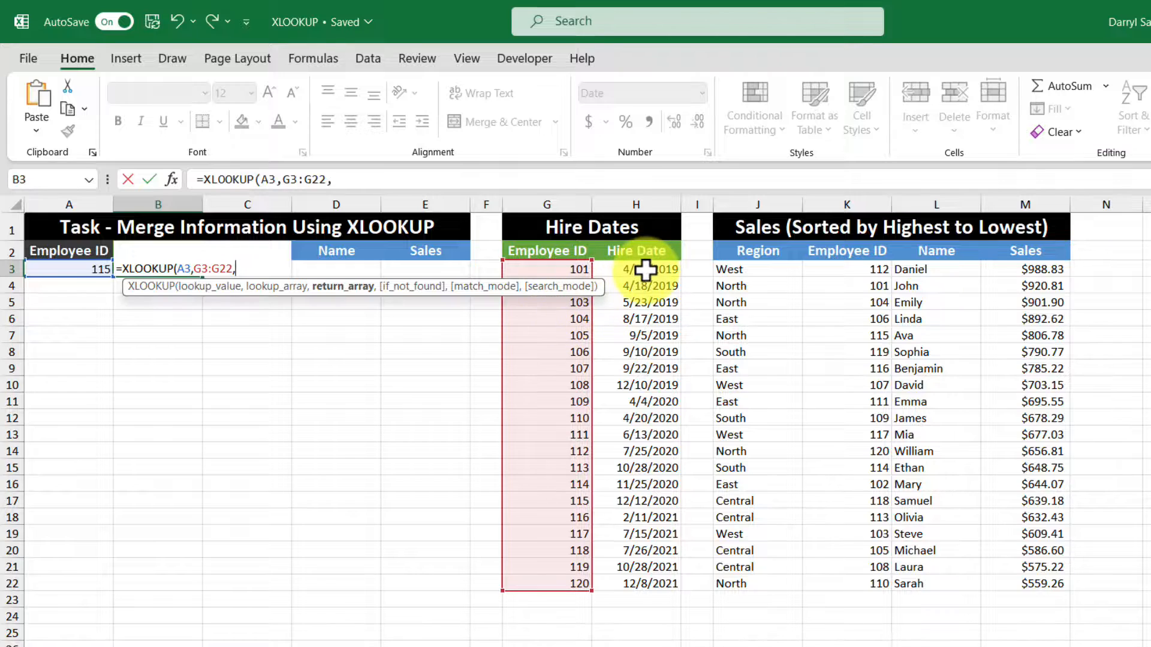
{"action": "left_click_drag", "start_coordinate": [650, 268], "coordinate": [643, 585]}
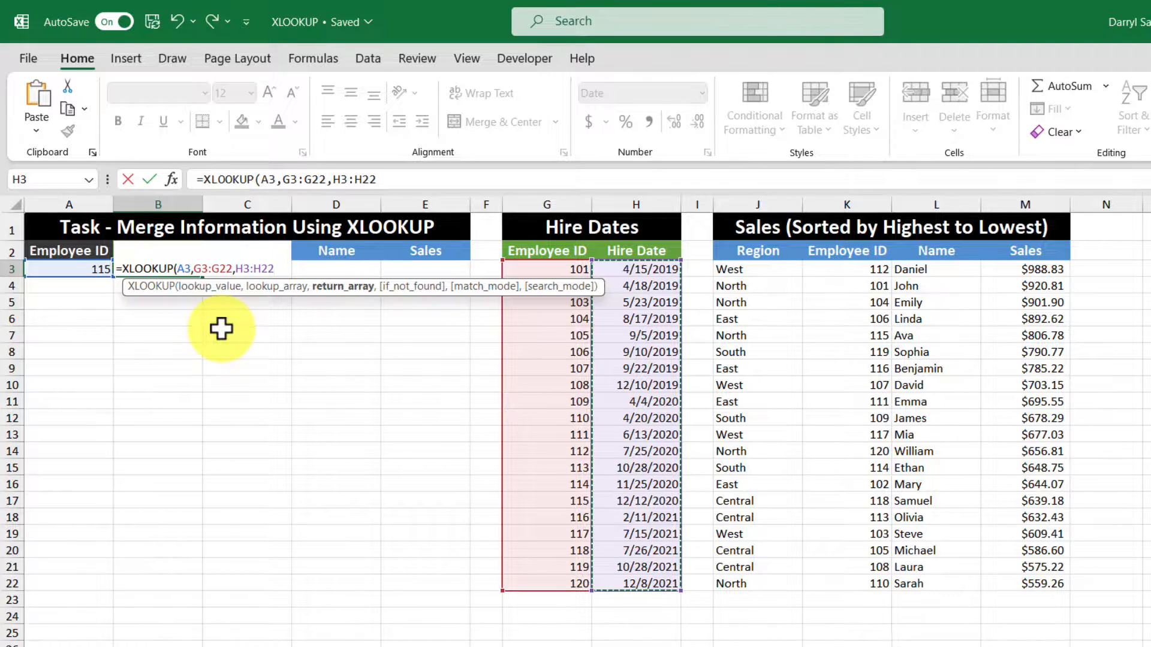
{"action": "type", "text": ")"}
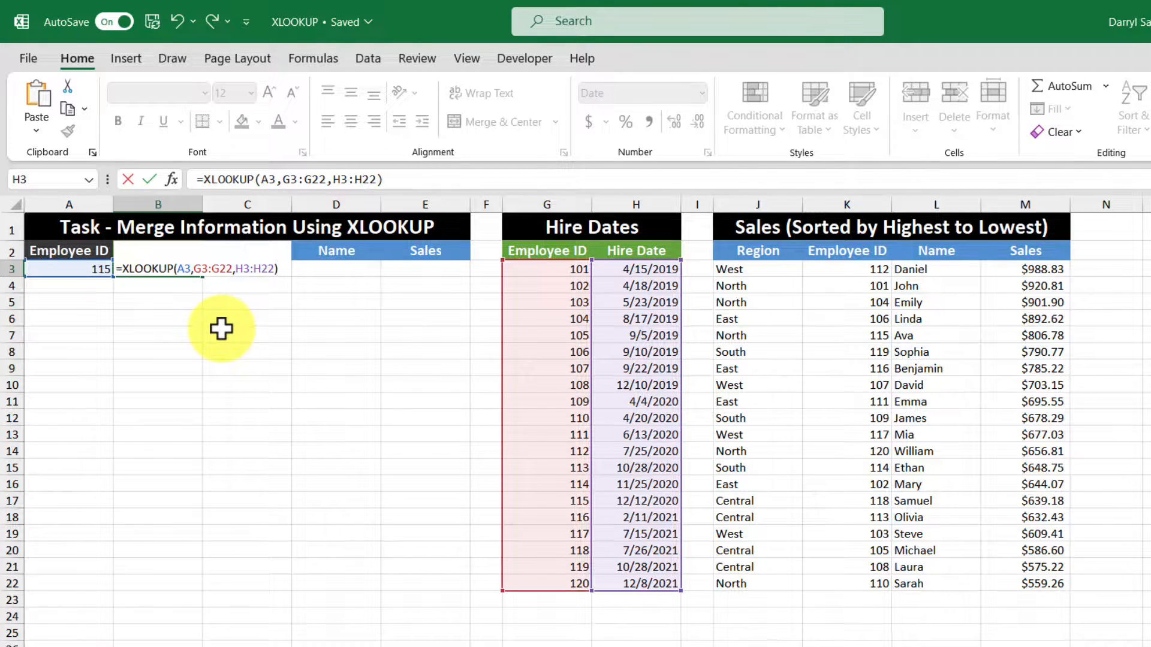
{"action": "key", "text": "Return"}
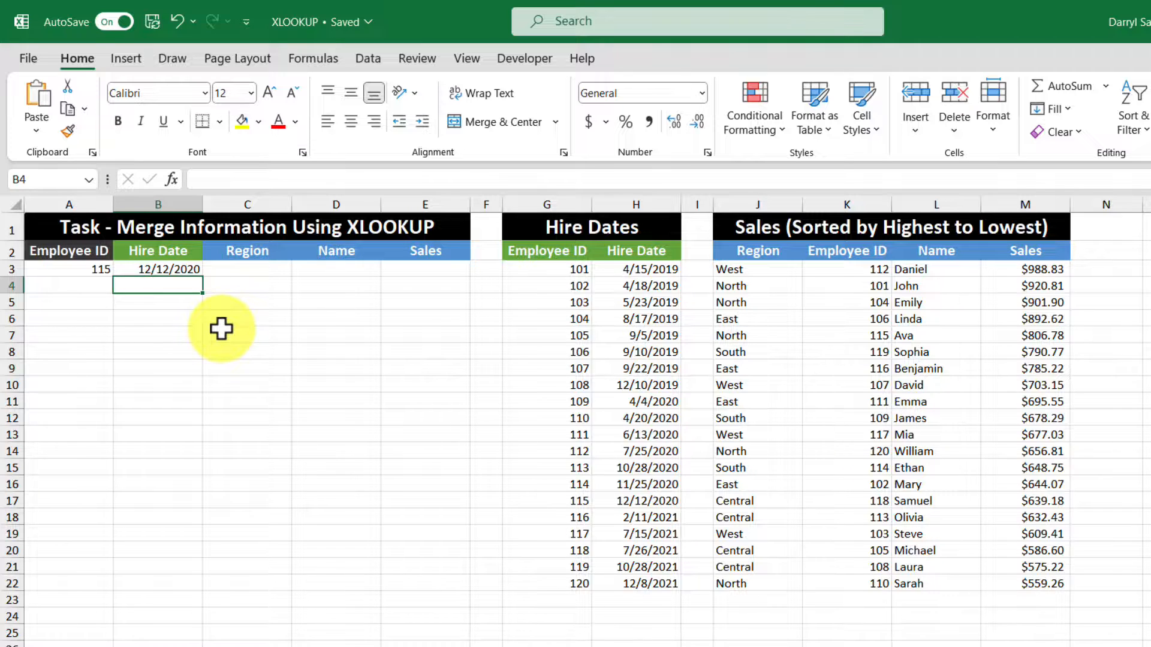
Step: Enter an XLOOKUP in C3 returning the region for the ID in A3, looking up K3:K22 and returning J3:J22
{"action": "left_click", "coordinate": [244, 268]}
{"action": "type", "text": "=xlo"}
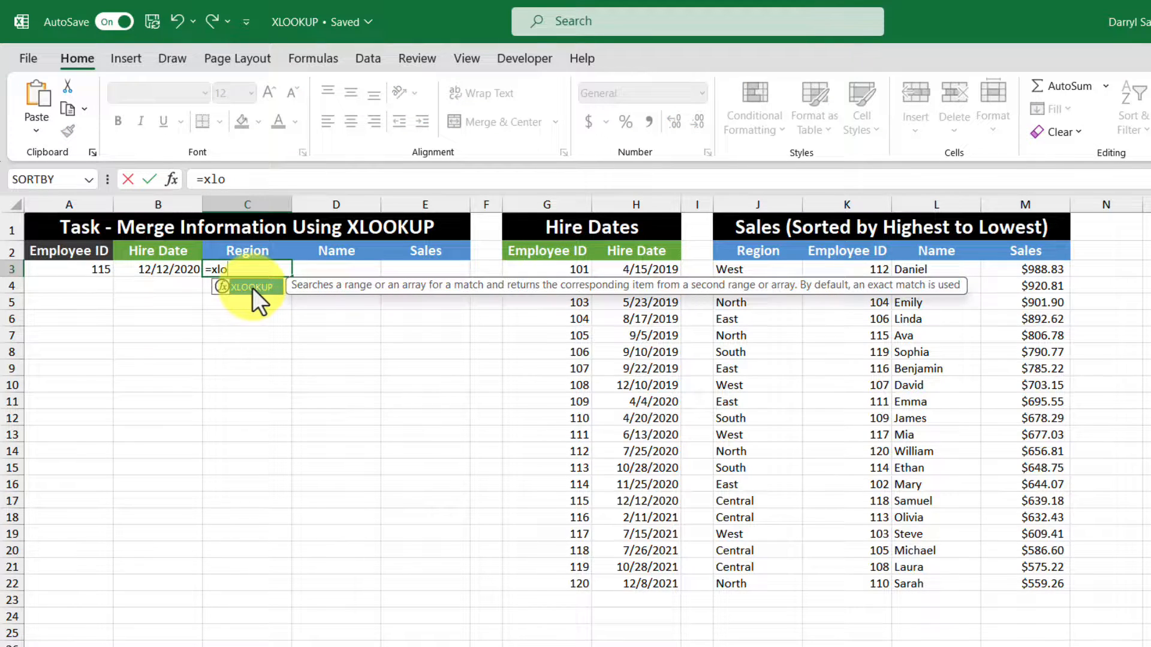
{"action": "double_click", "coordinate": [253, 288]}
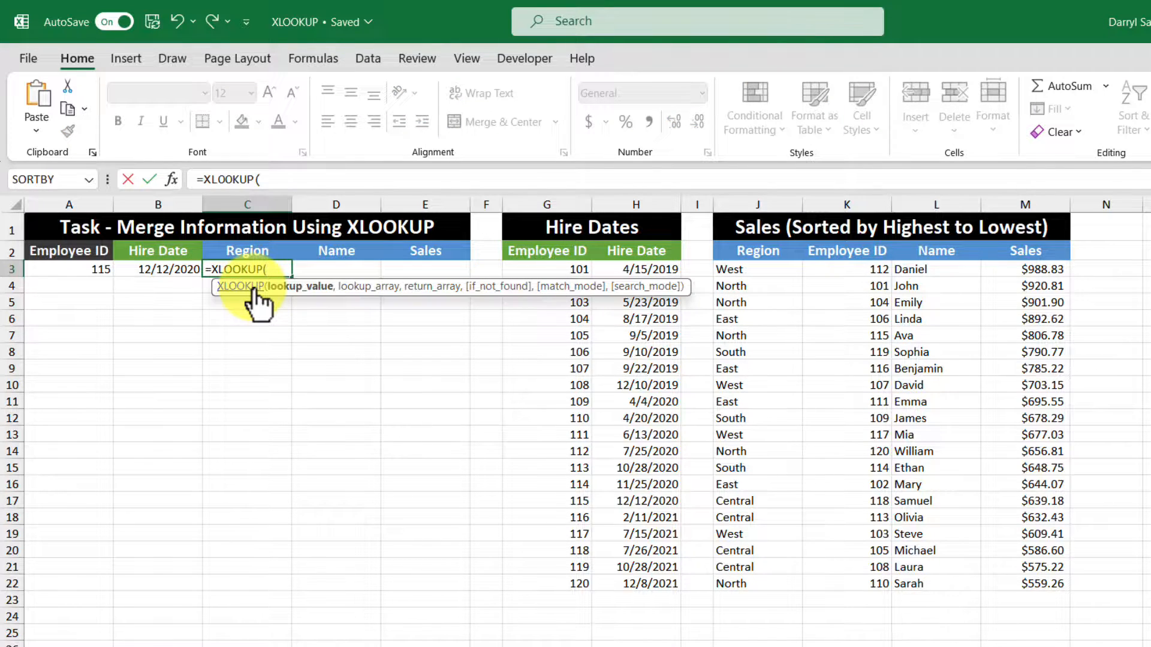
{"action": "left_click", "coordinate": [67, 269]}
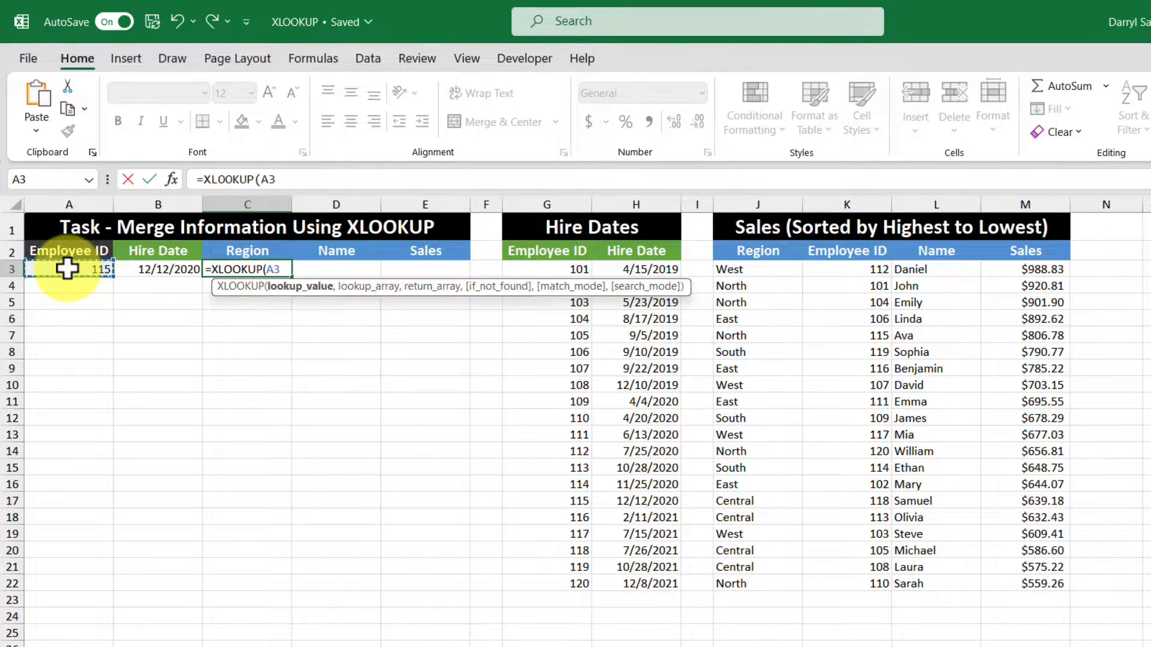
{"action": "type", "text": ","}
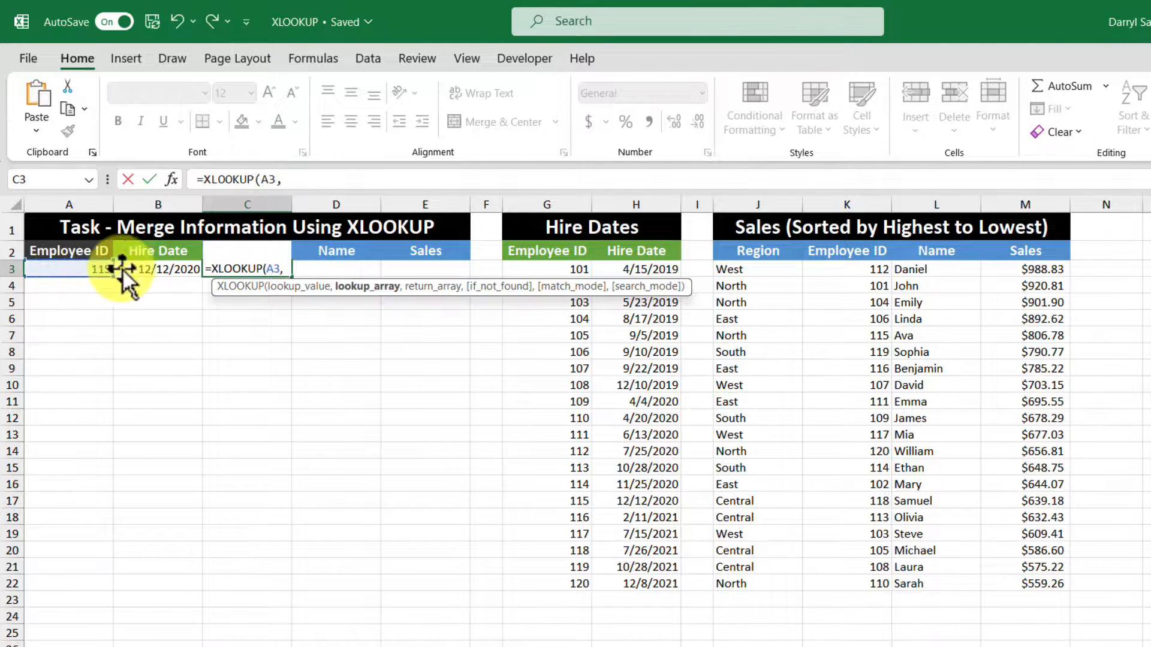
{"action": "left_click", "coordinate": [838, 270]}
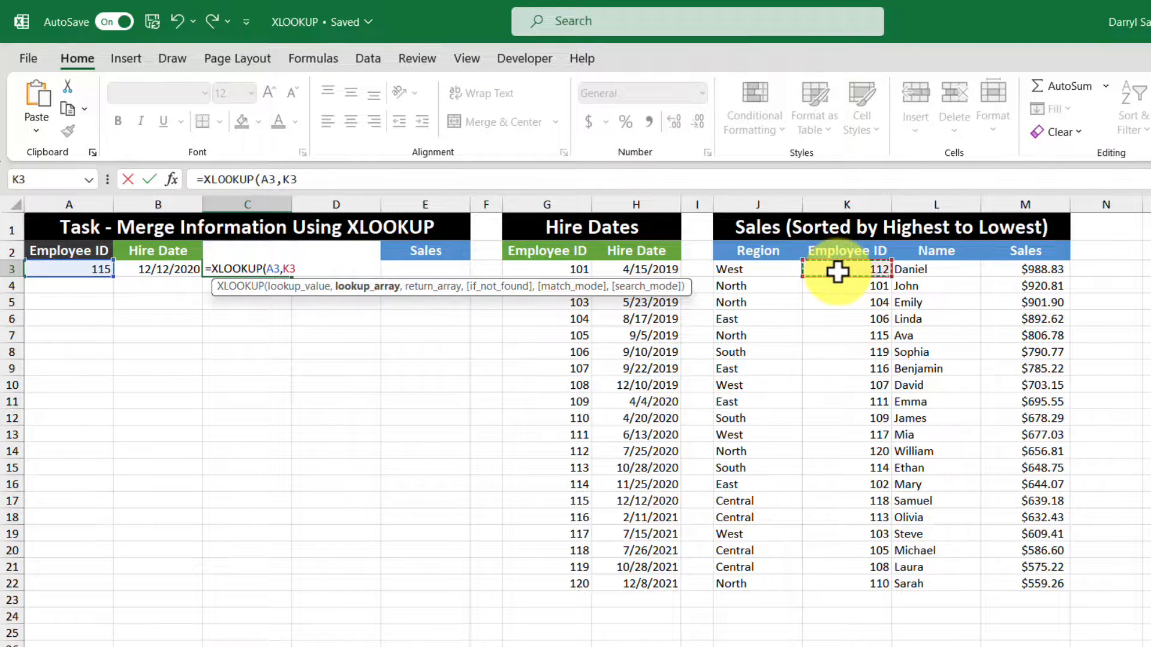
{"action": "left_click_drag", "start_coordinate": [838, 271], "coordinate": [855, 578]}
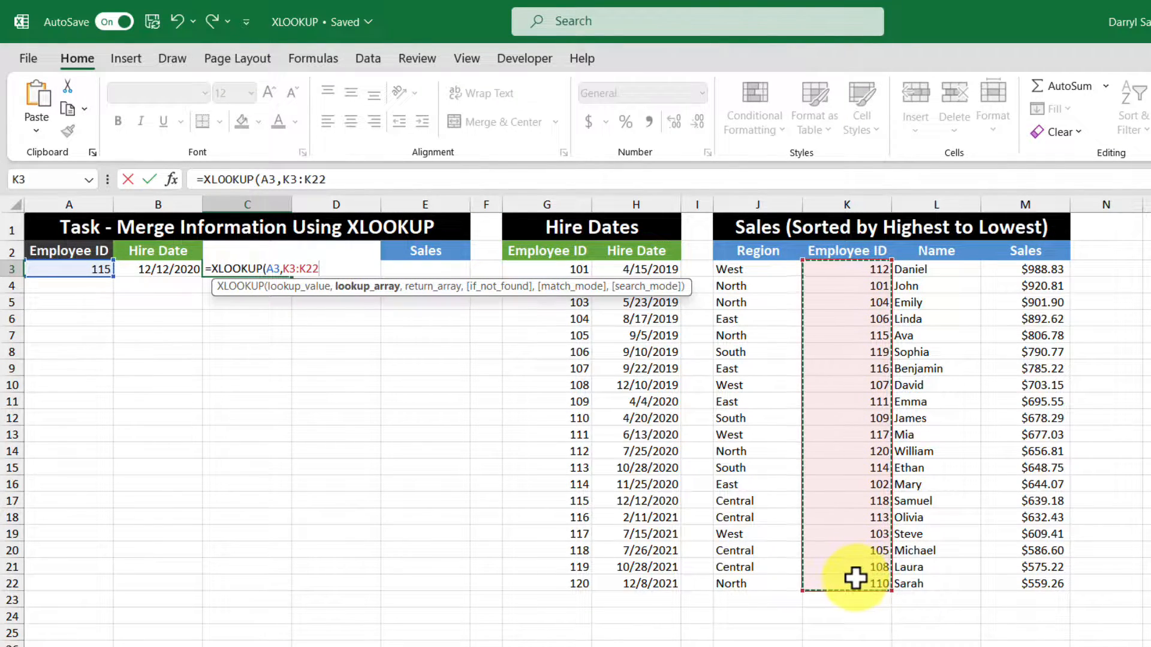
{"action": "type", "text": ","}
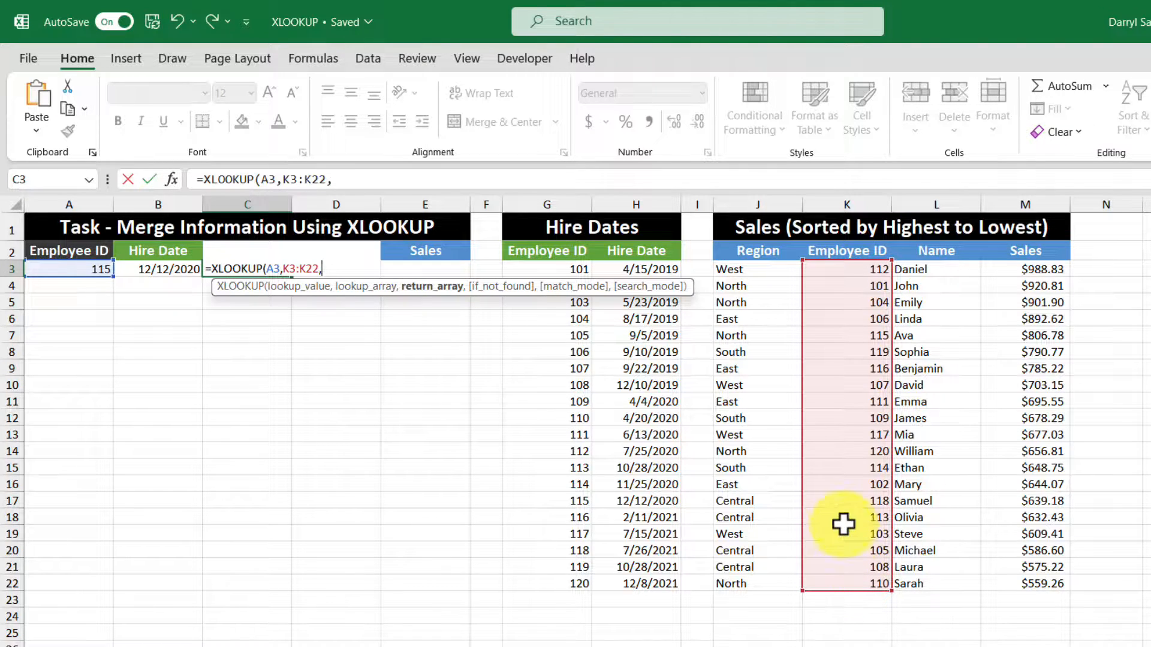
{"action": "left_click_drag", "start_coordinate": [763, 273], "coordinate": [768, 583]}
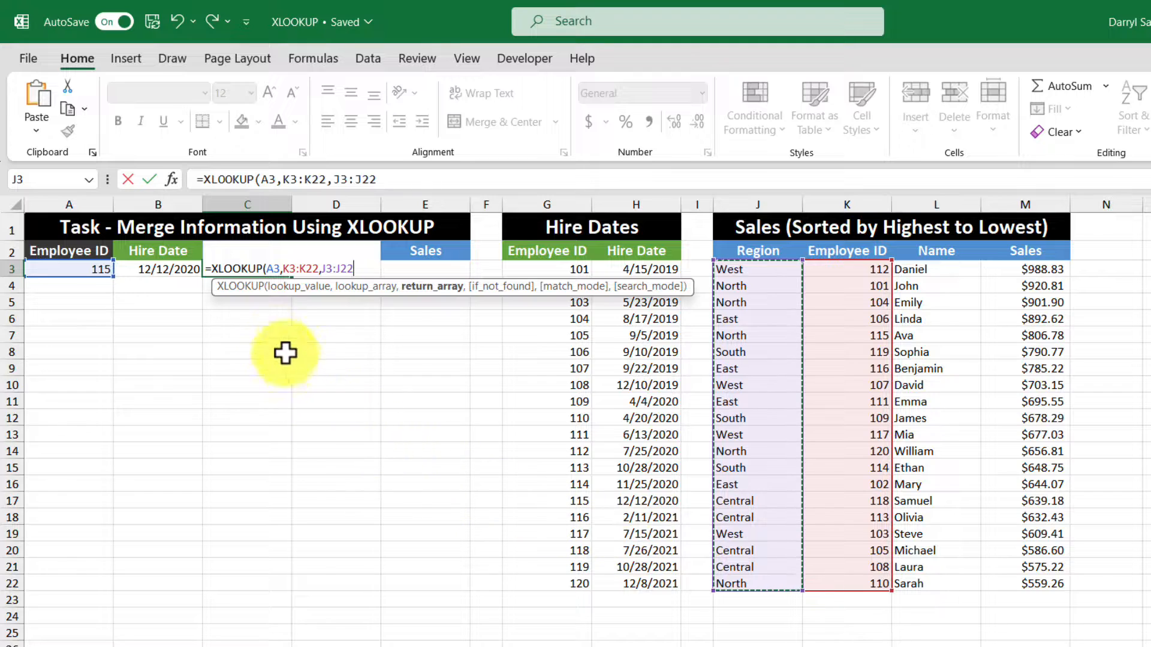
{"action": "type", "text": ")"}
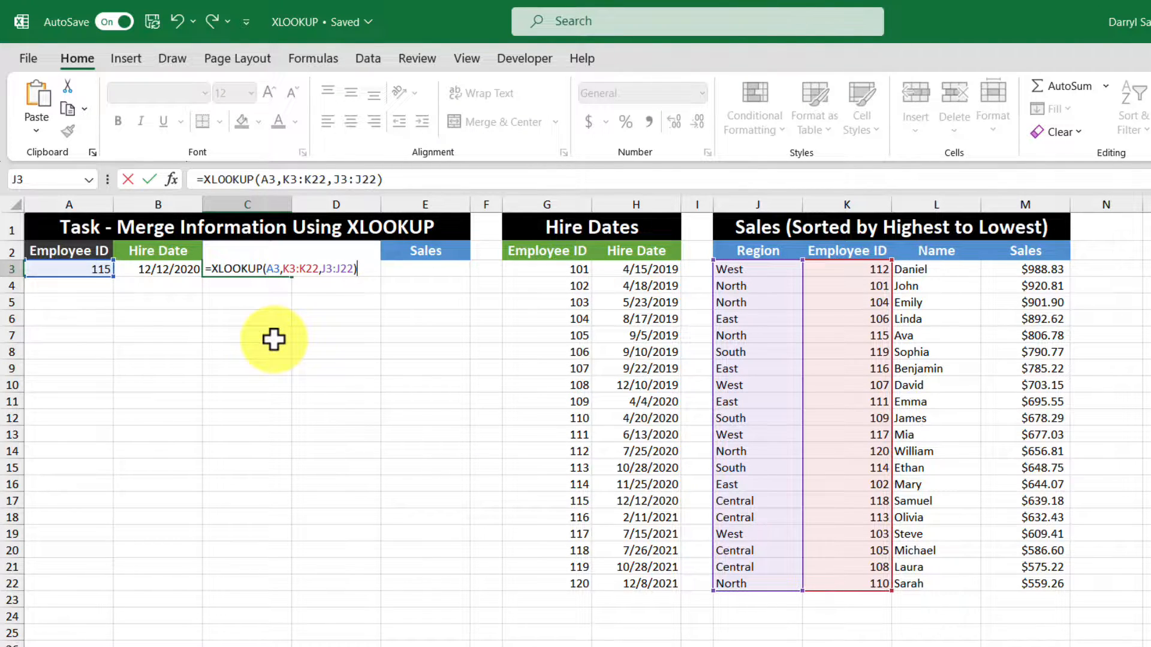
{"action": "key", "text": "Return"}
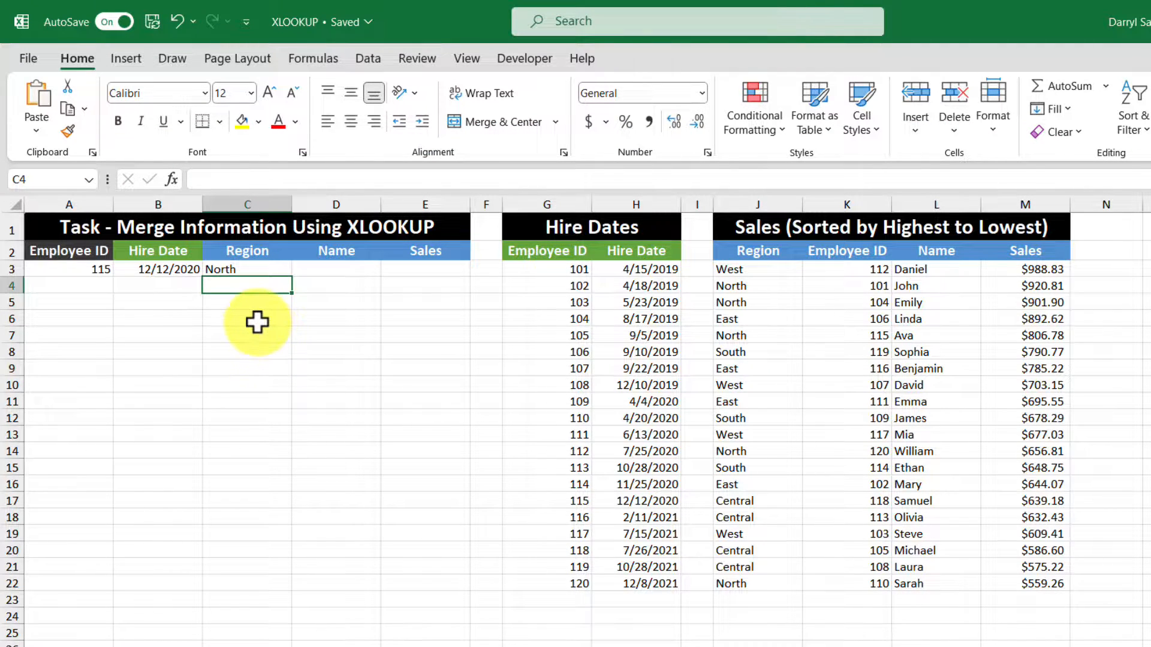
Step: Enter an XLOOKUP in D3 looking up A3 in K3:K22 and returning both name and sales from L3:M22
{"action": "left_click", "coordinate": [327, 271]}
{"action": "type", "text": "=xlo"}
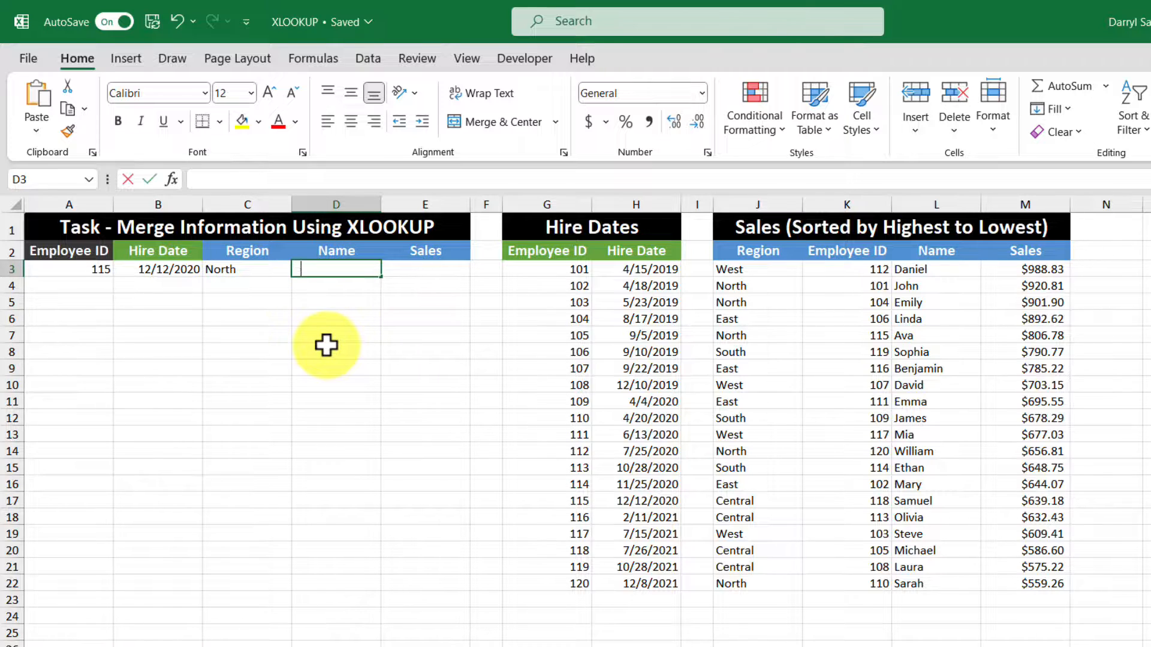
{"action": "double_click", "coordinate": [332, 288]}
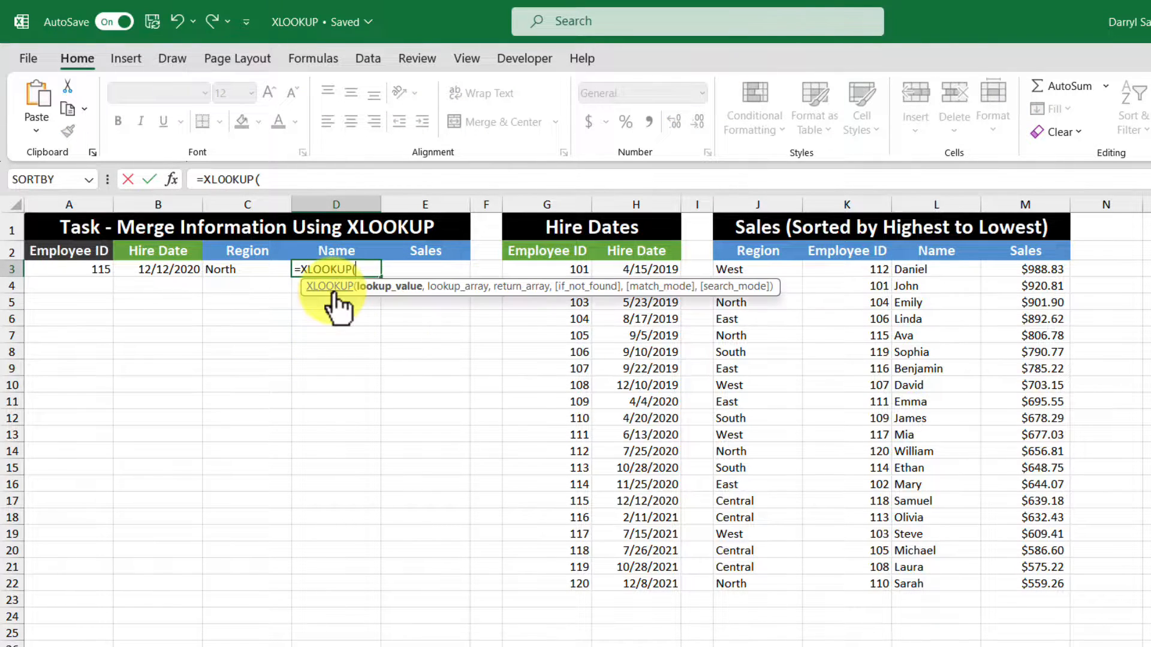
{"action": "left_click", "coordinate": [66, 267]}
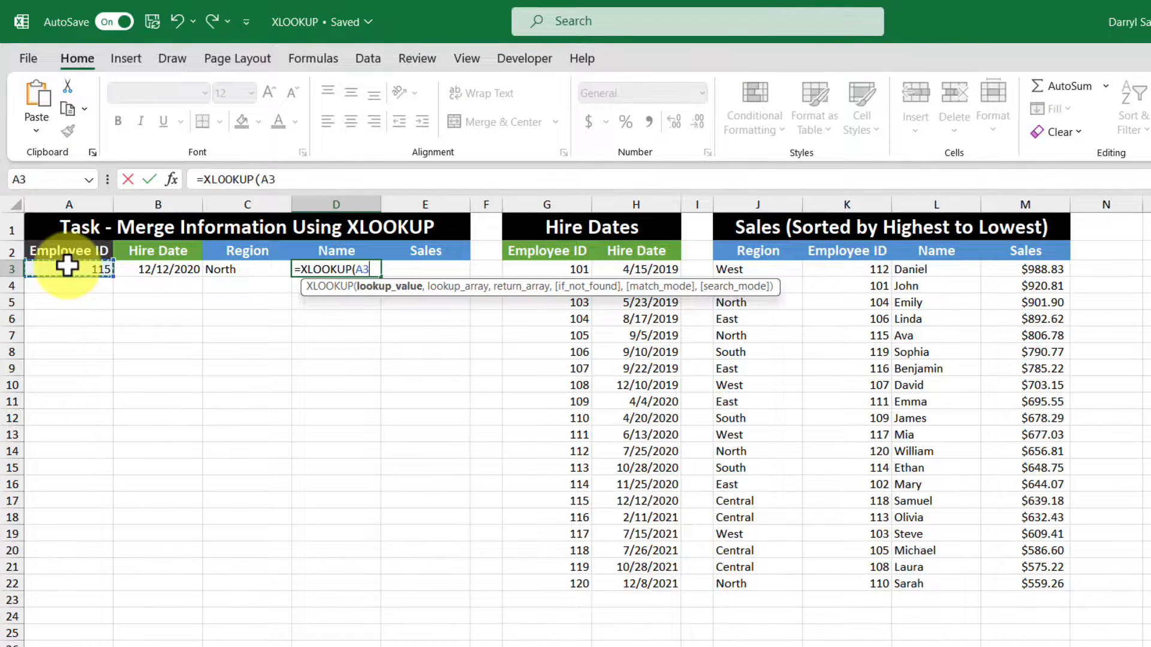
{"action": "type", "text": ","}
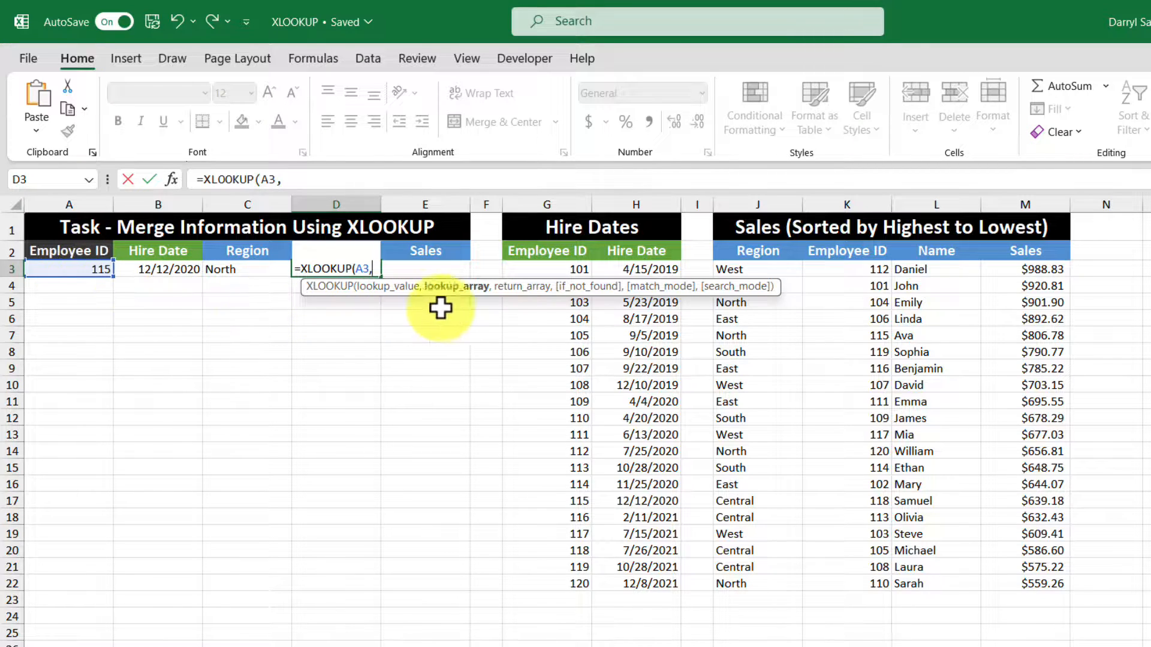
{"action": "left_click_drag", "start_coordinate": [838, 272], "coordinate": [860, 585]}
{"action": "type", "text": ","}
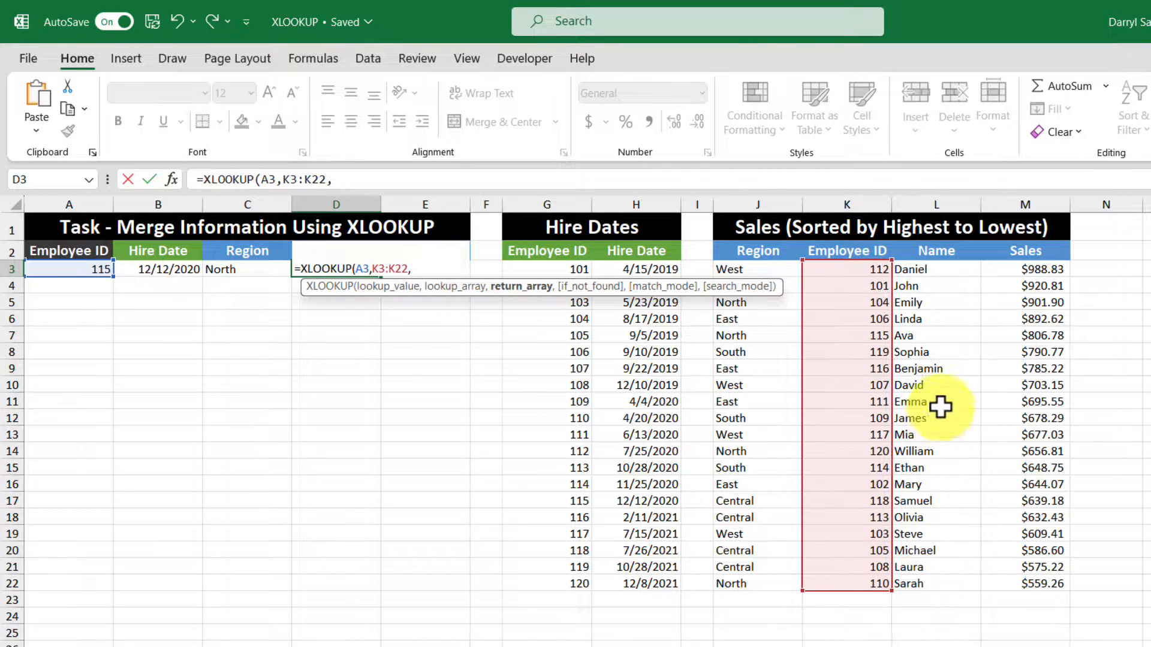
{"action": "left_click_drag", "start_coordinate": [944, 269], "coordinate": [1049, 584]}
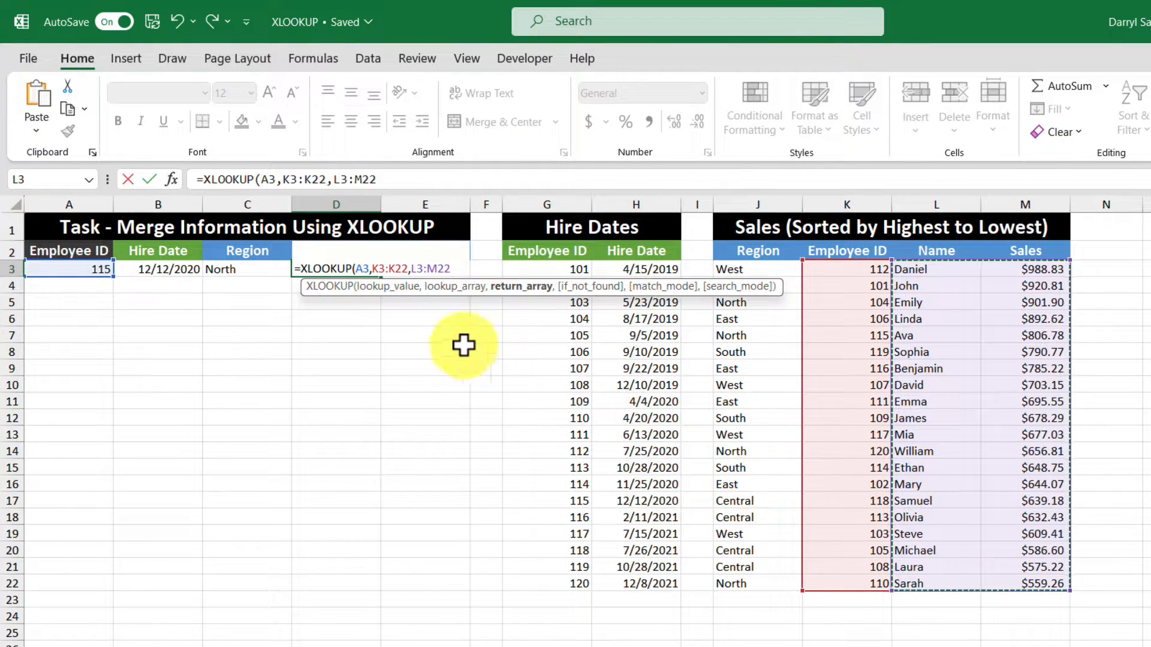
{"action": "type", "text": ")"}
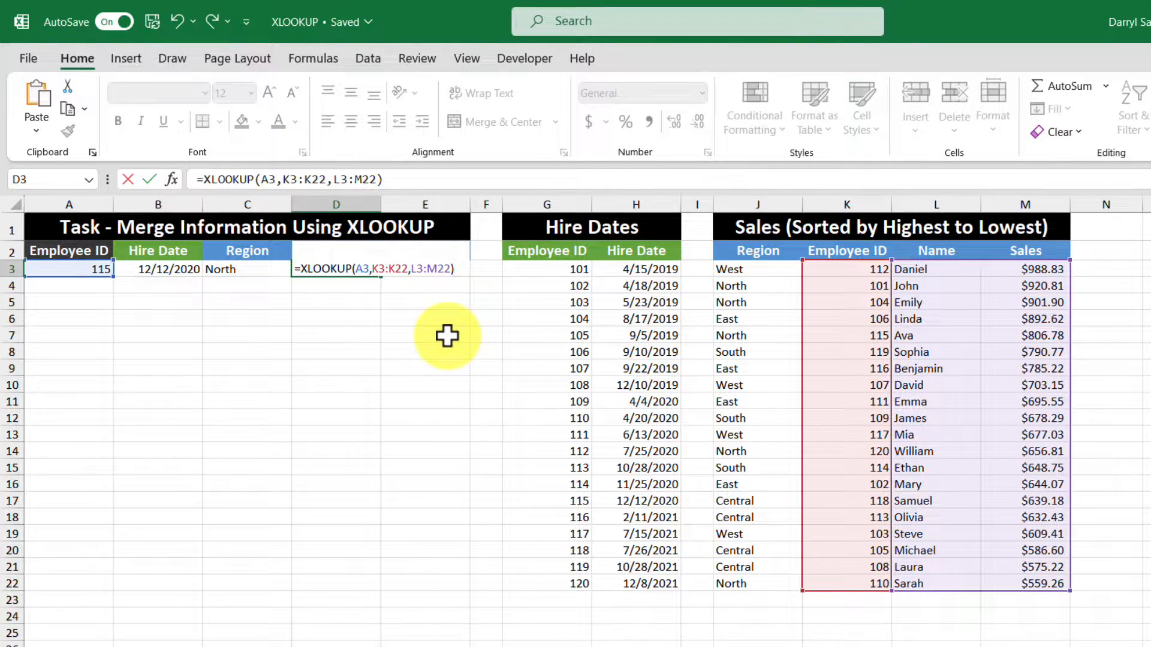
{"action": "key", "text": "Return"}
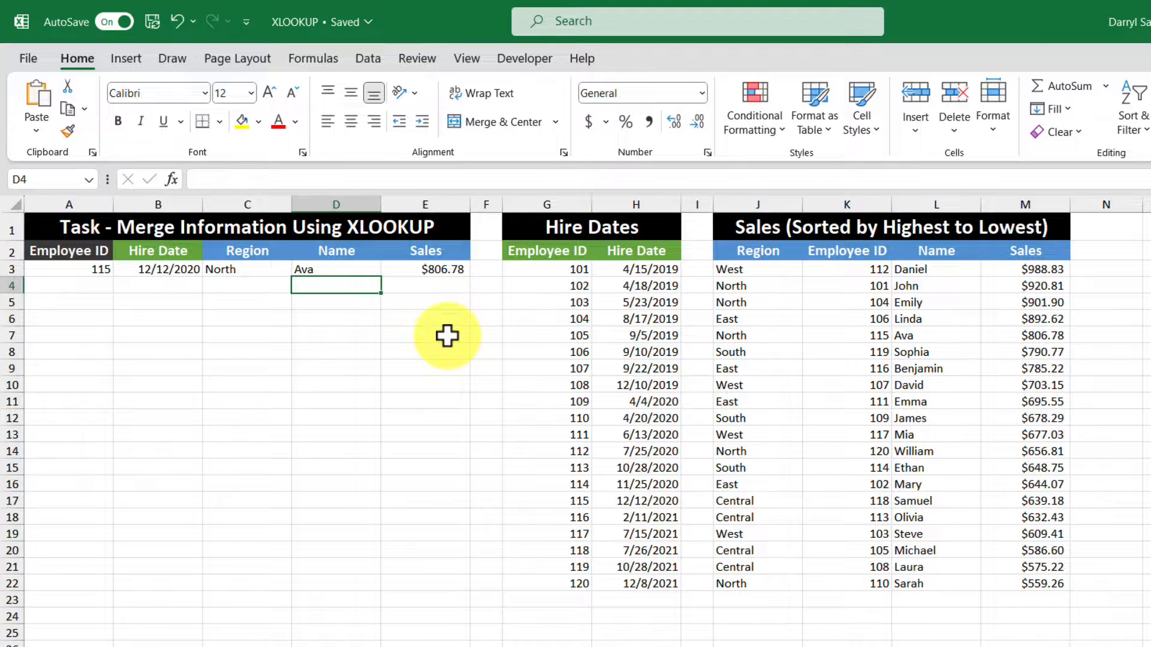
Step: Change the employee ID in A3 to 105 to test the lookups
{"action": "left_click", "coordinate": [357, 271]}
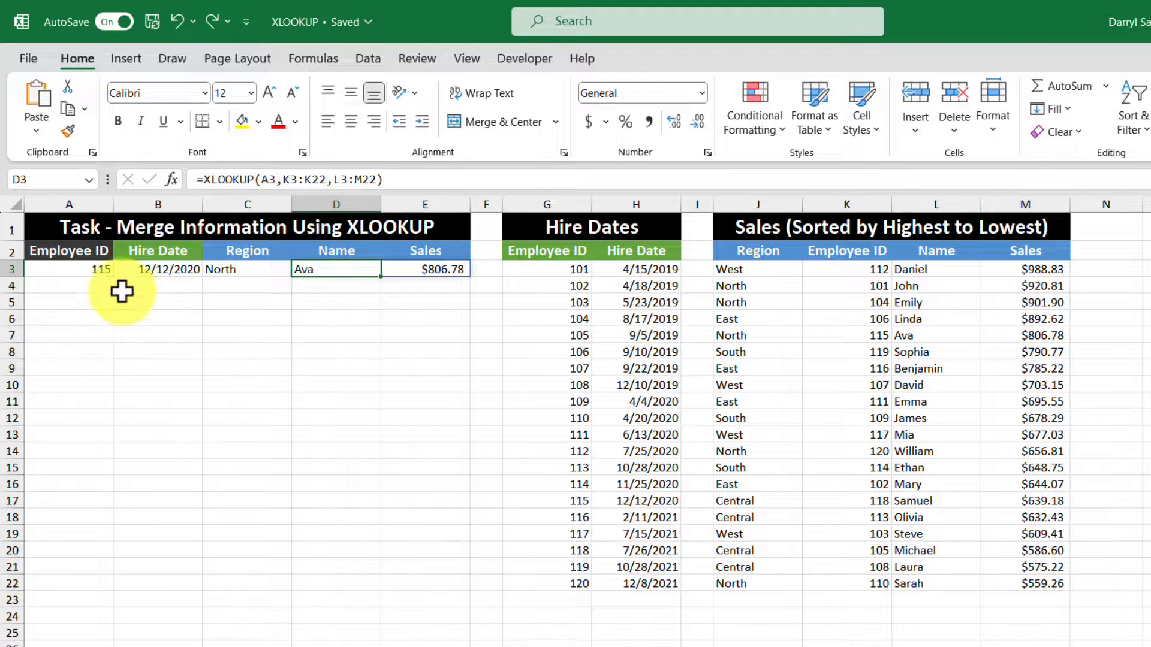
{"action": "left_click", "coordinate": [89, 268]}
{"action": "type", "text": "105"}
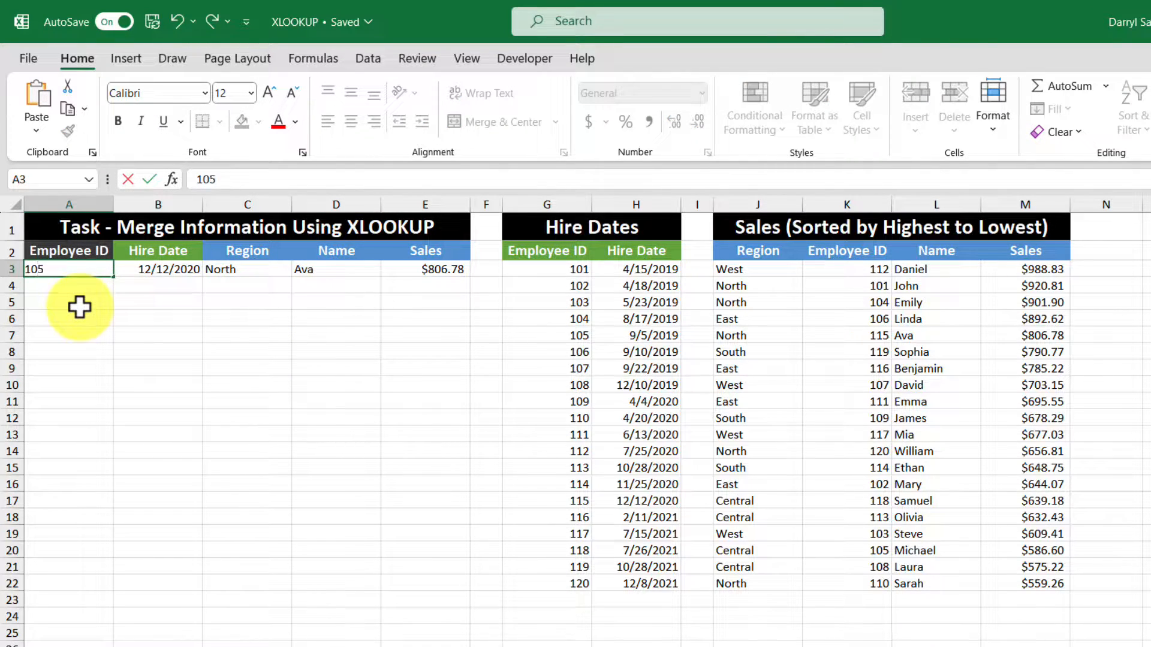
{"action": "key", "text": "Return"}
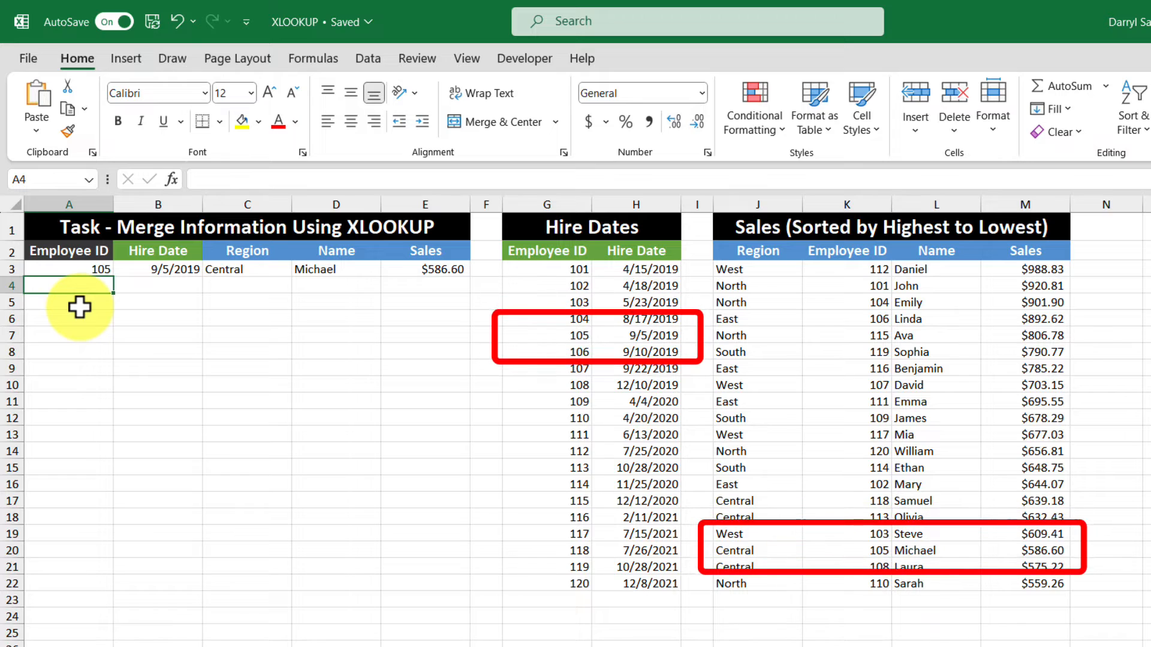
Step: Change the employee ID in A3 to 112
{"action": "left_click", "coordinate": [78, 268]}
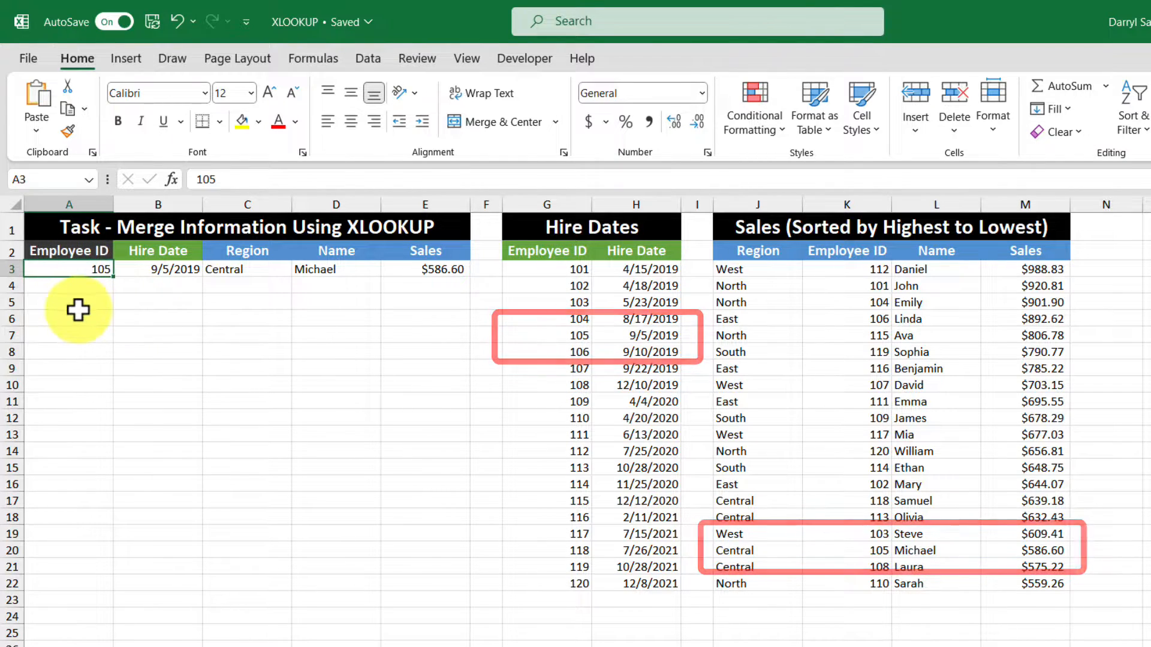
{"action": "type", "text": "112"}
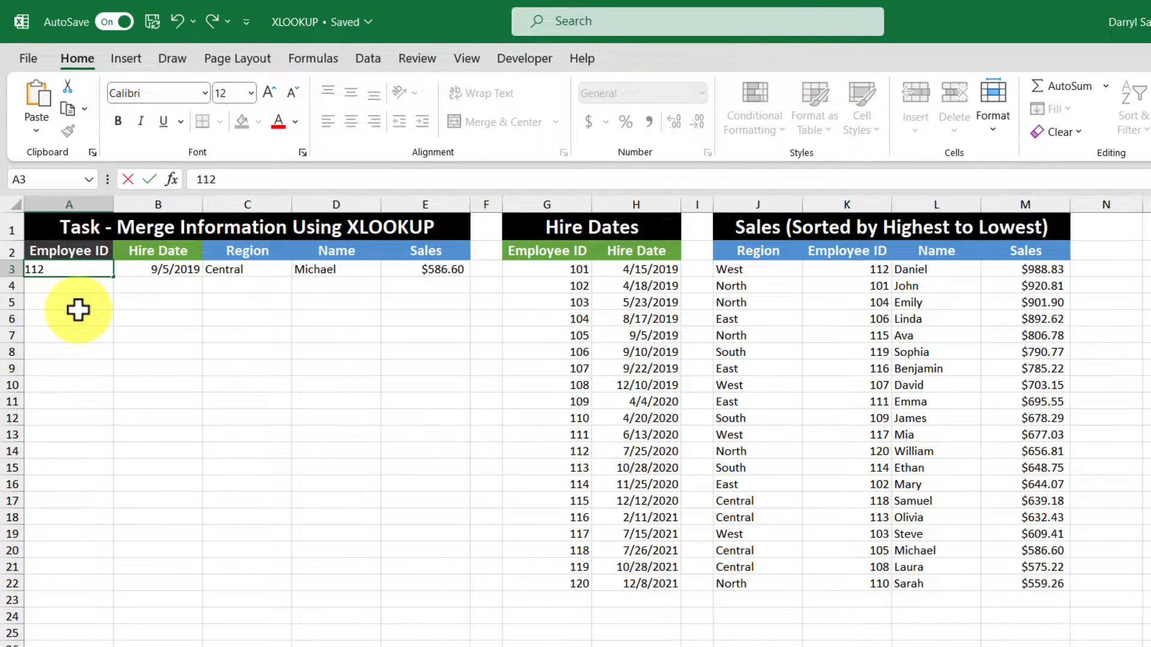
{"action": "key", "text": "Return"}
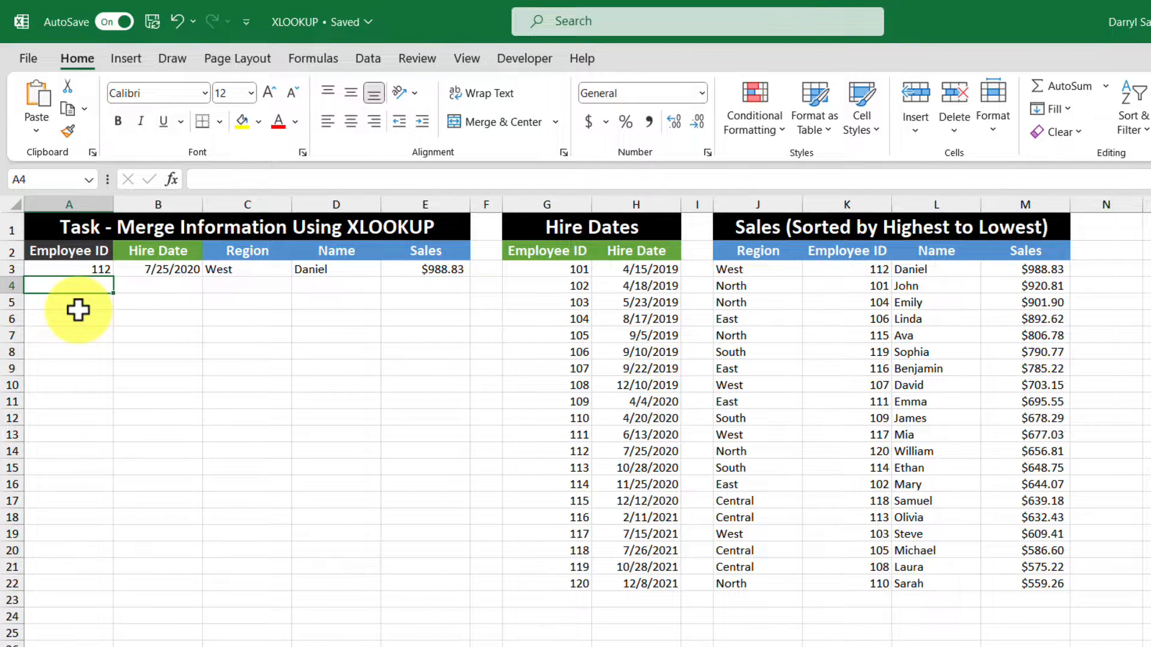
Step: Change the employee ID in A3 to 200 to test a missing ID
{"action": "left_click", "coordinate": [69, 269]}
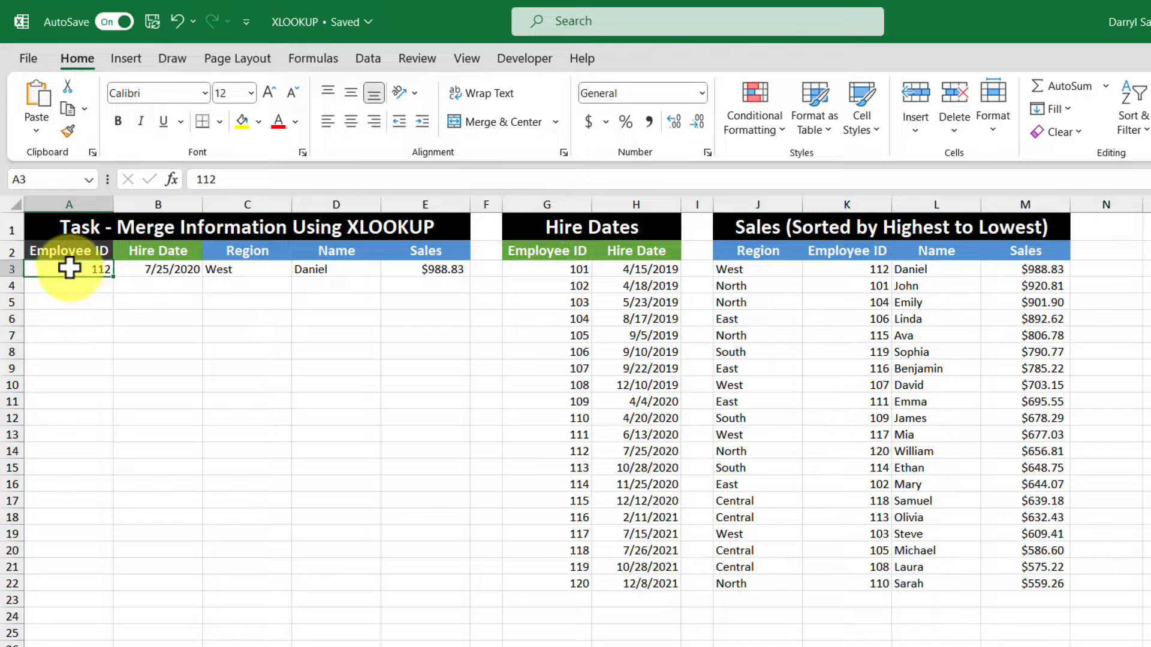
{"action": "type", "text": "200"}
{"action": "key", "text": "Return"}
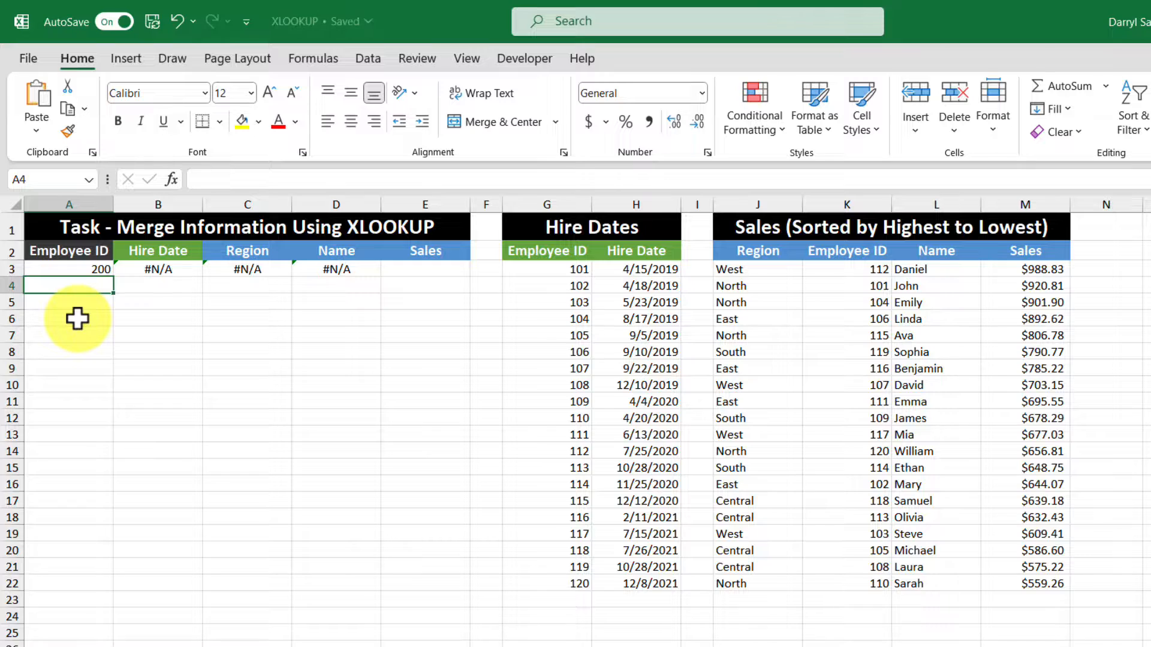
Step: Add "Not Found" as the if_not_found argument to the hire date XLOOKUP in B3
{"action": "left_click", "coordinate": [142, 269]}
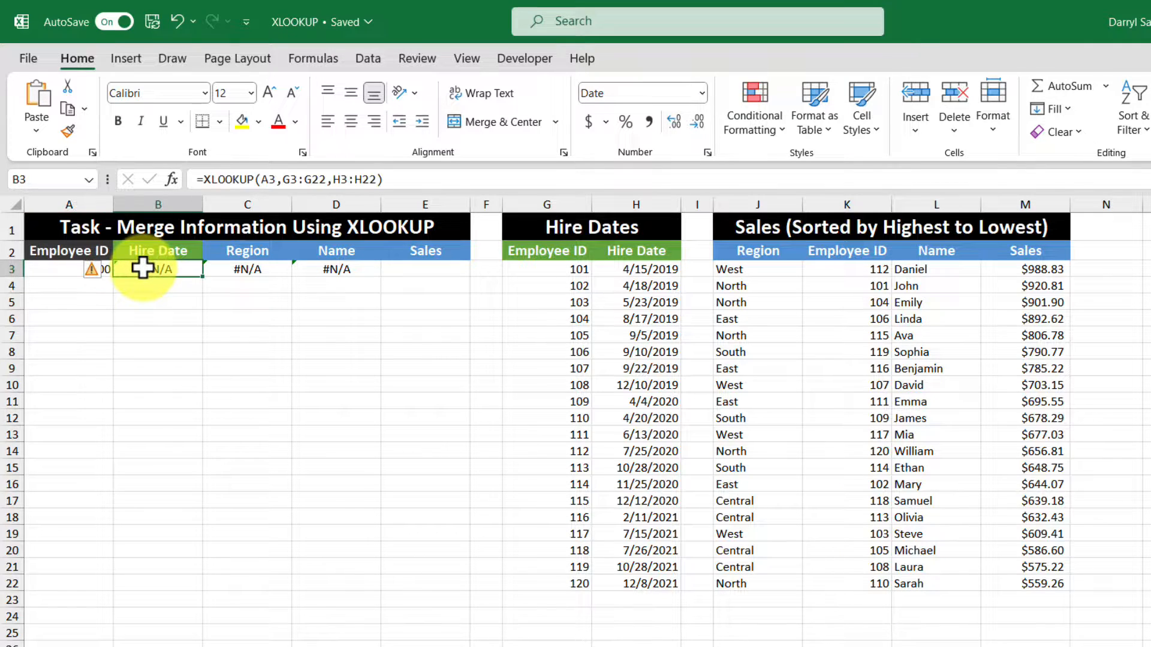
{"action": "left_click", "coordinate": [373, 179]}
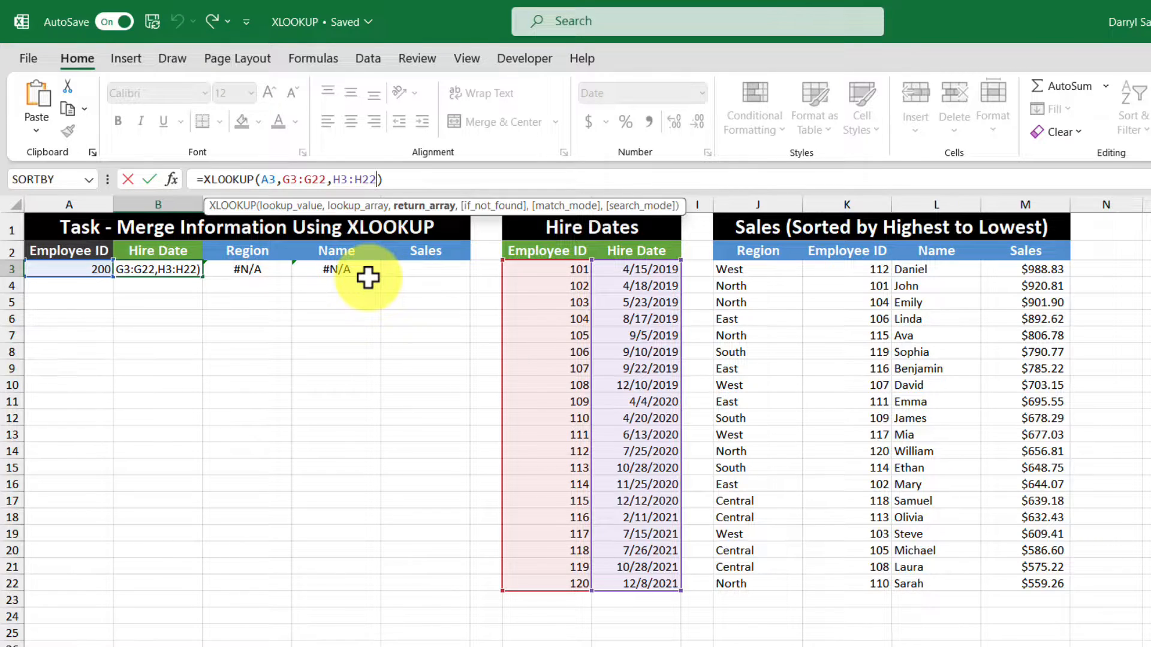
{"action": "type", "text": ","}
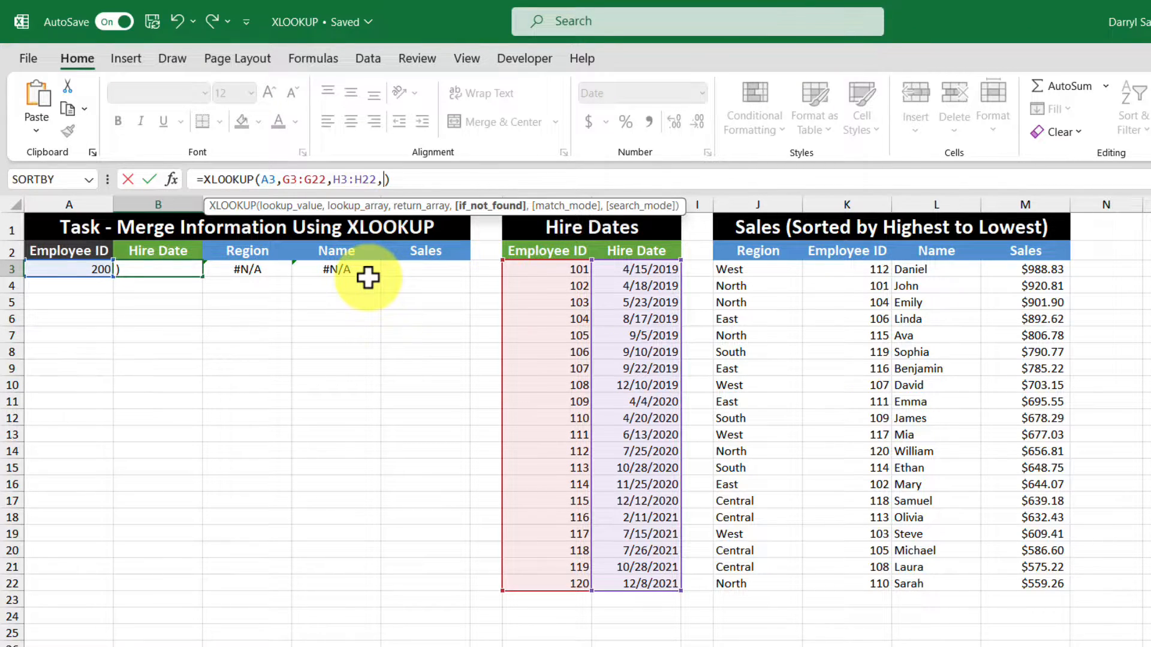
{"action": "type", "text": "\"Not Found\""}
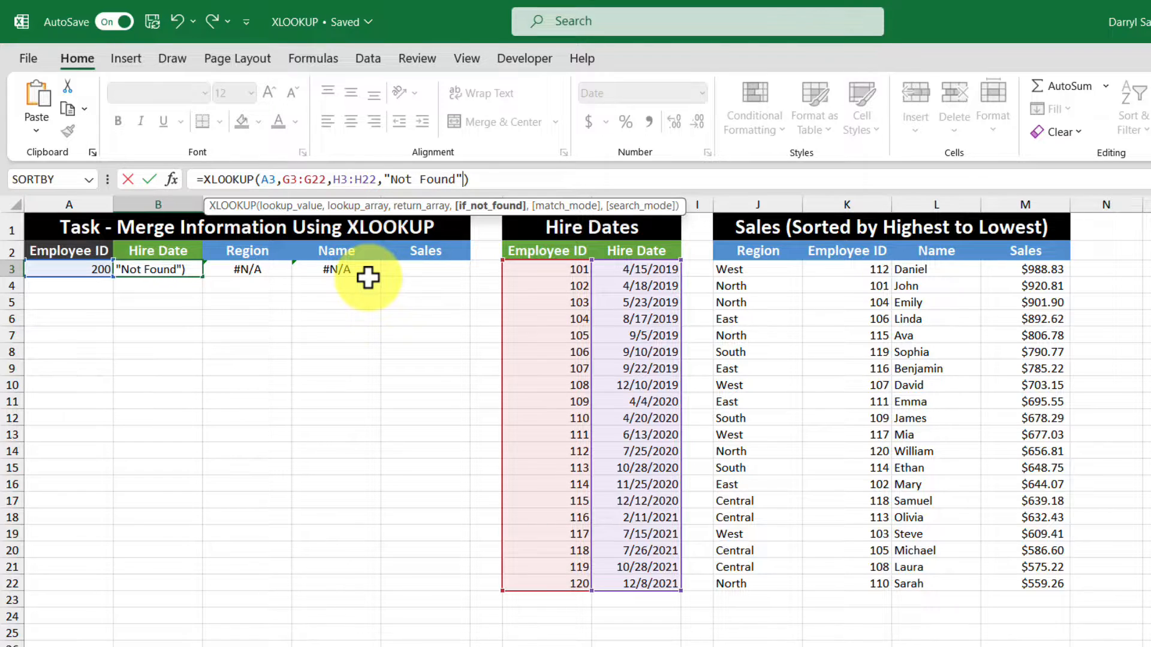
{"action": "left_click", "coordinate": [374, 183], "text": "shift"}
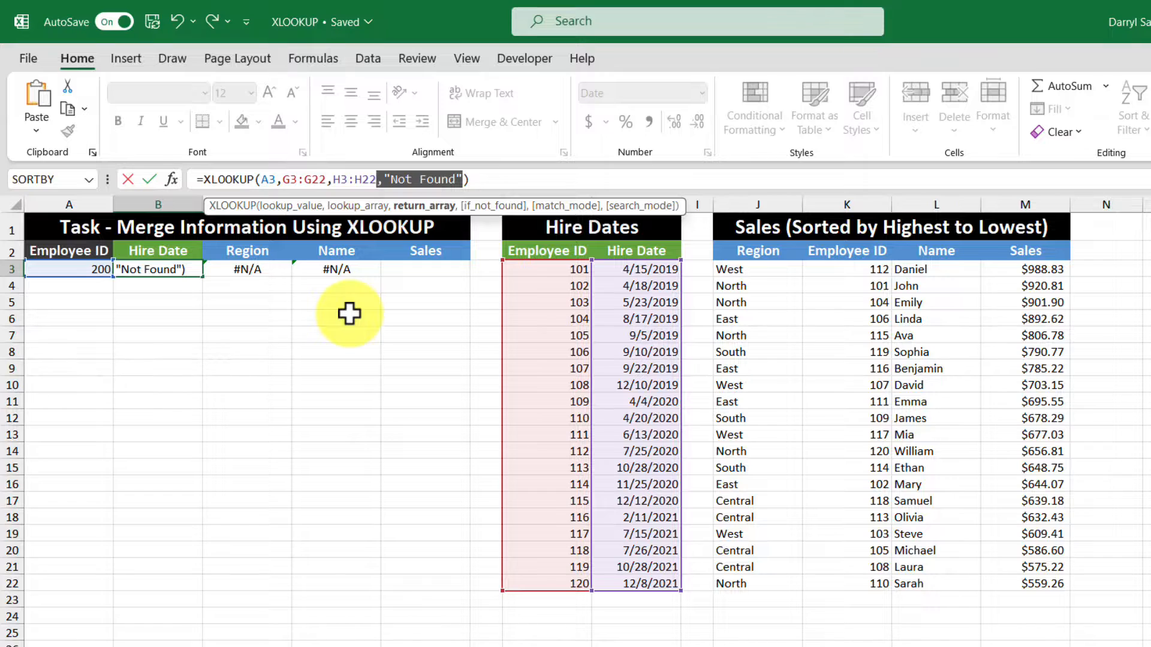
{"action": "key", "text": "Return"}
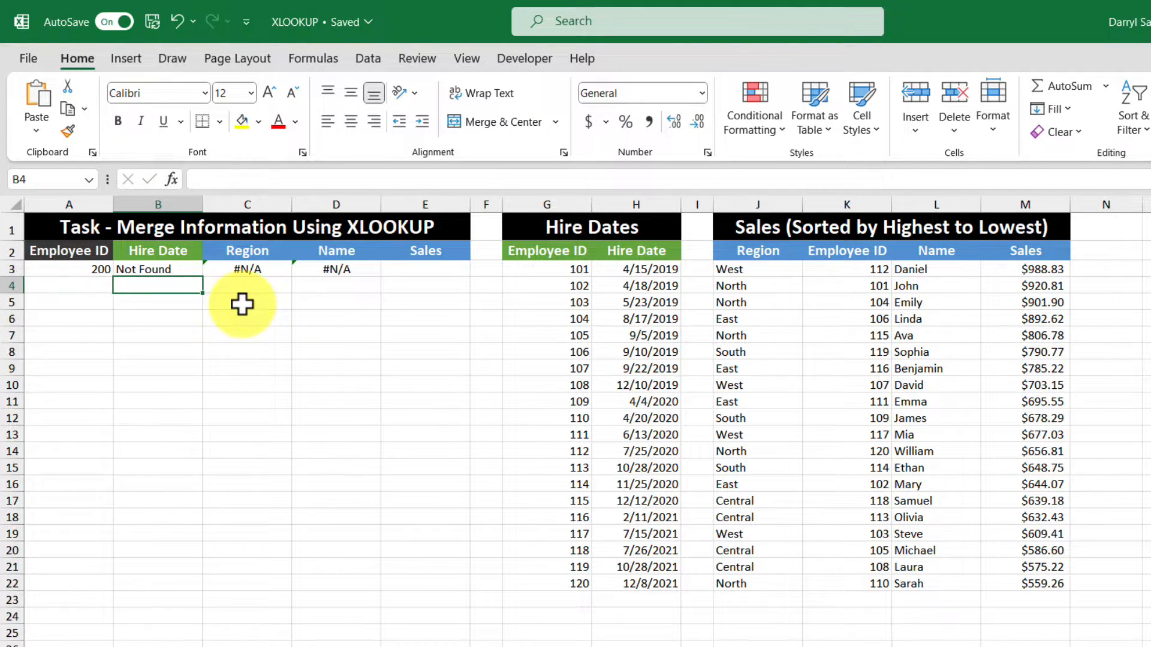
Step: Add "Not Found" as the if_not_found argument to the XLOOKUP formulas in C3 and D3
{"action": "left_click", "coordinate": [267, 268]}
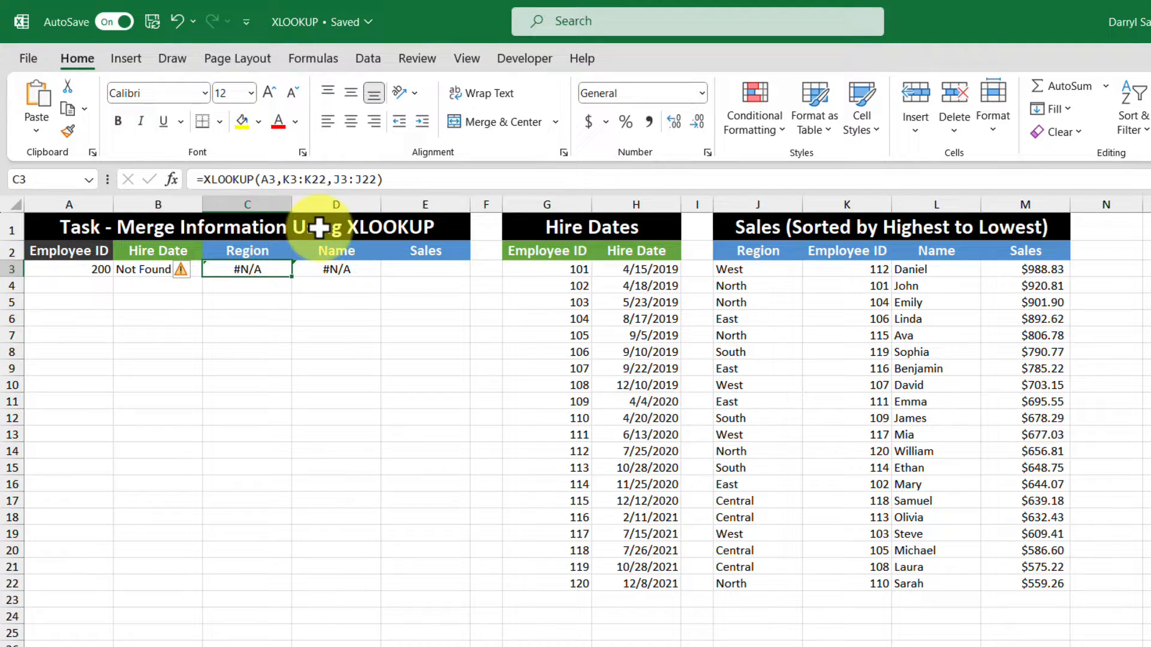
{"action": "left_click", "coordinate": [369, 180]}
{"action": "type", "text": ",\"Not Found\""}
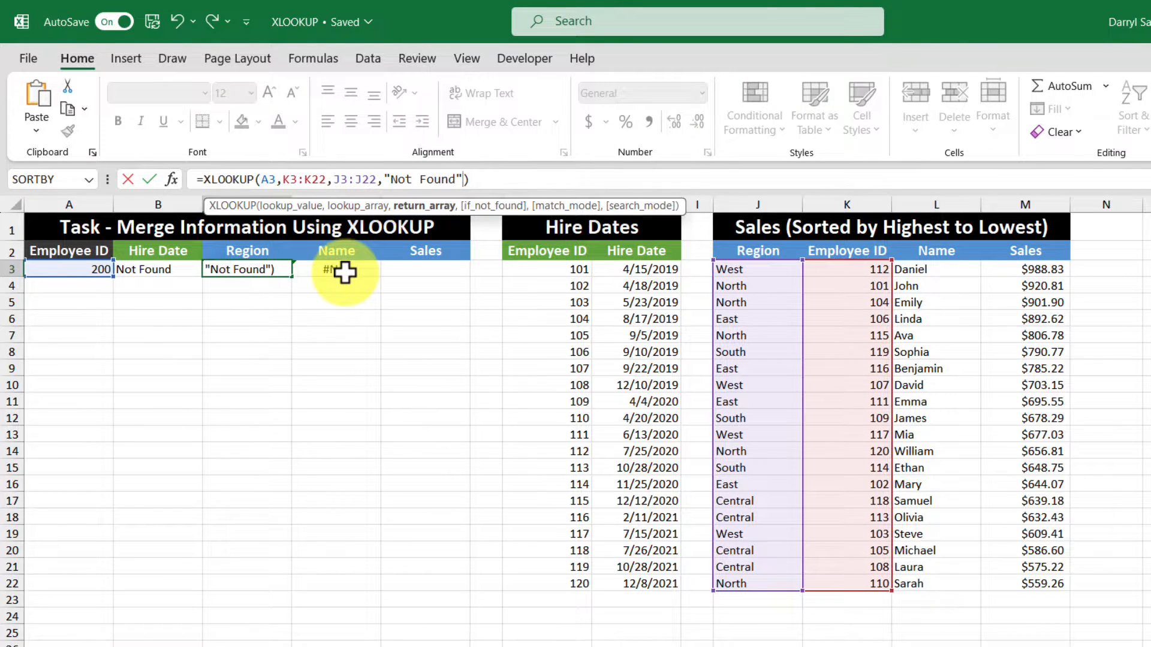
{"action": "key", "text": "ctrl+Return"}
{"action": "left_click", "coordinate": [344, 272]}
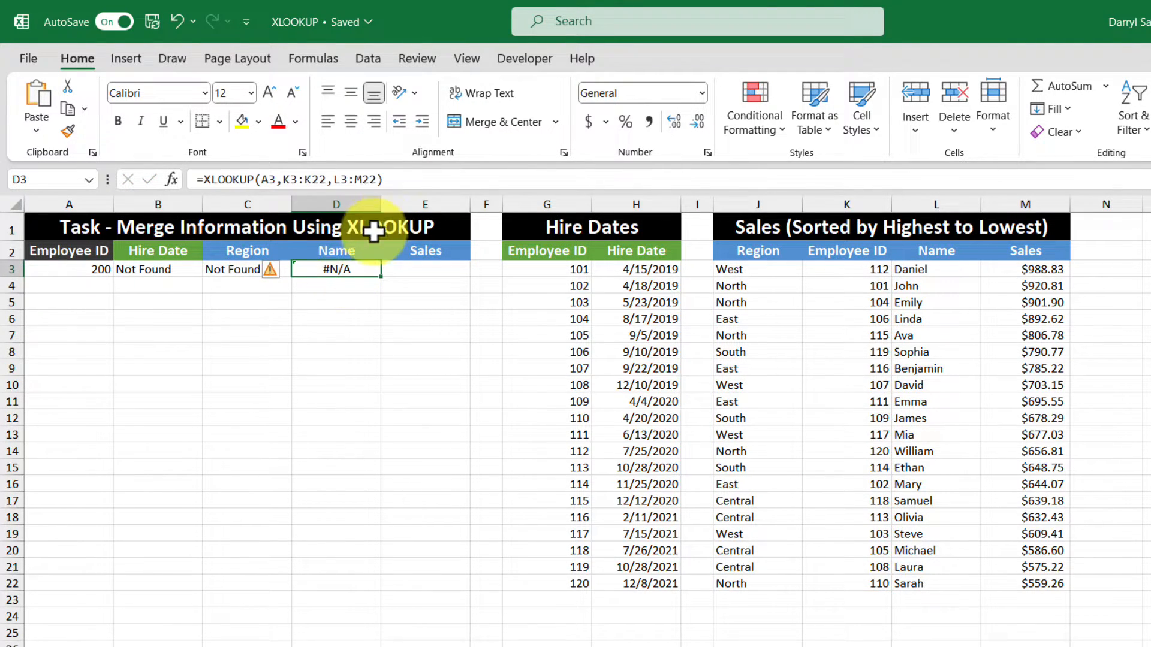
{"action": "left_click", "coordinate": [373, 180]}
{"action": "type", "text": ",\"Not Found\""}
{"action": "key", "text": "Return"}
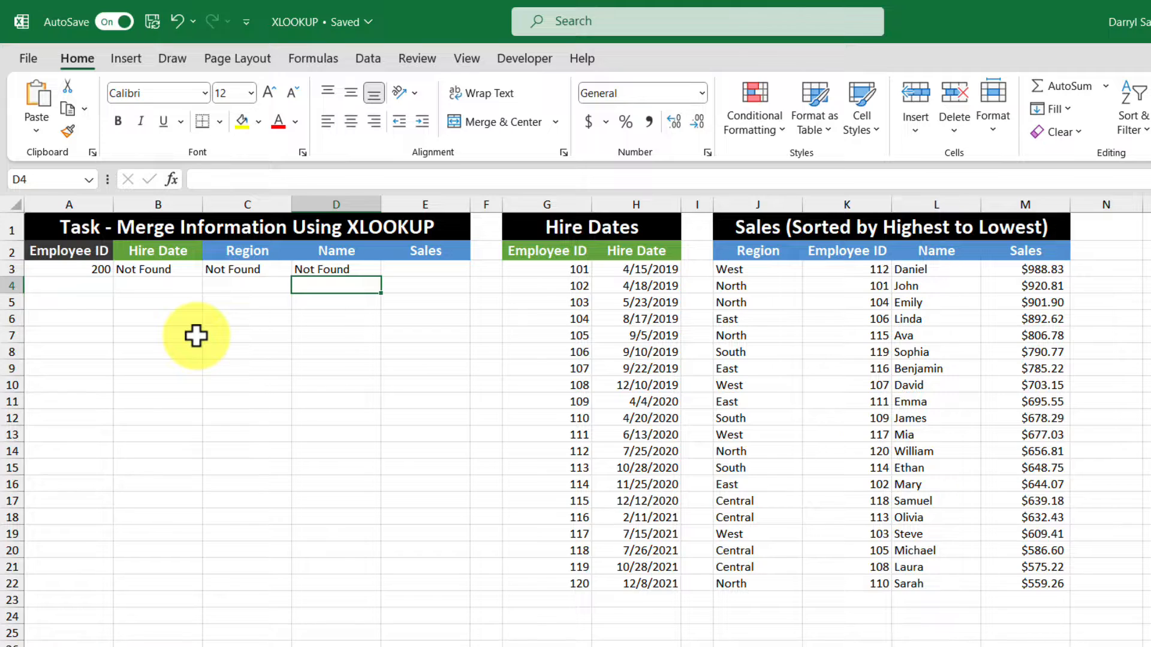
Step: Change the employee ID in A3 to 102
{"action": "left_click", "coordinate": [92, 269]}
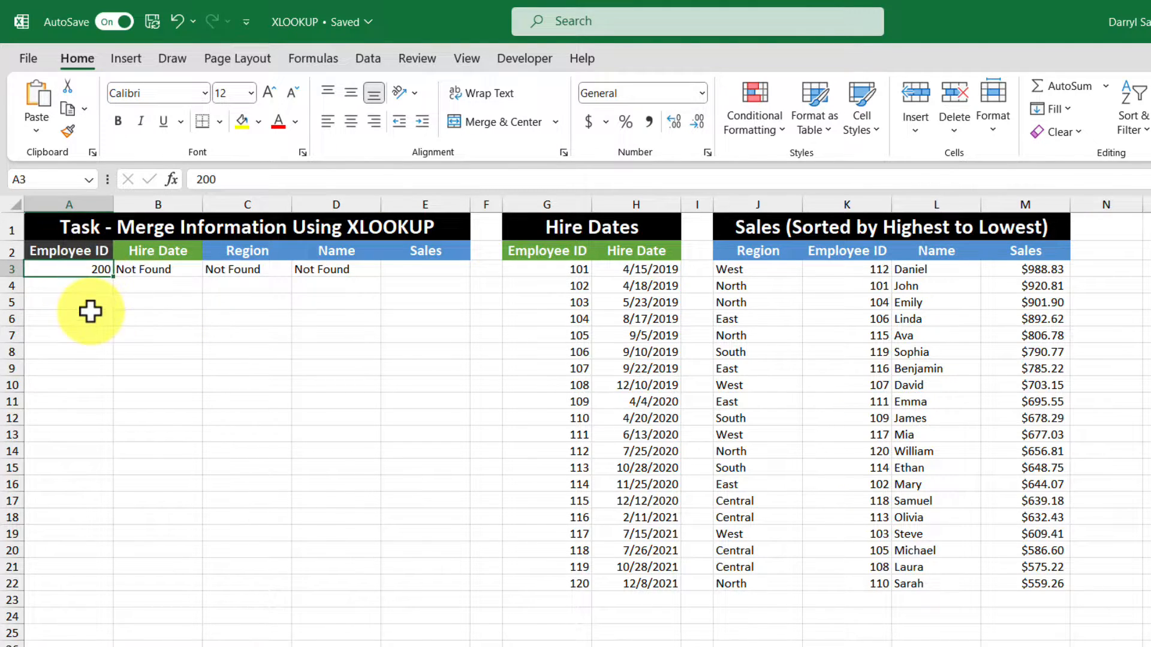
{"action": "type", "text": "102"}
{"action": "key", "text": "Return"}
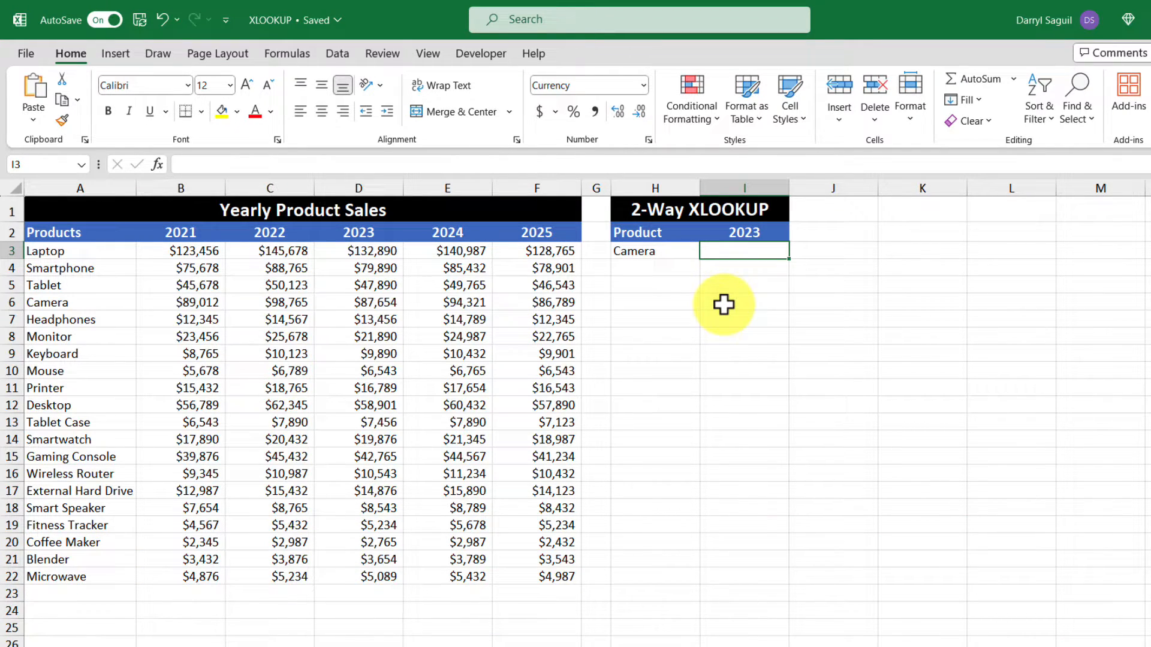
Step: Start an XLOOKUP in I3 that looks up the year in I2 across the header range B2:F2
{"action": "type", "text": "=x"}
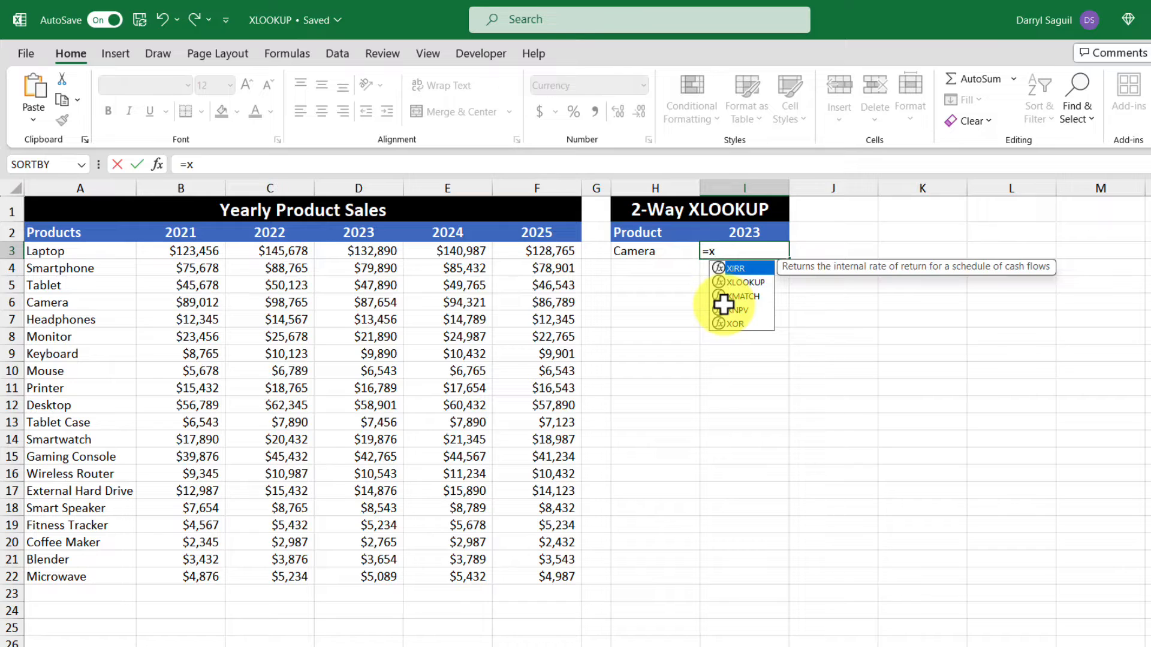
{"action": "type", "text": "lo"}
{"action": "double_click", "coordinate": [734, 264]}
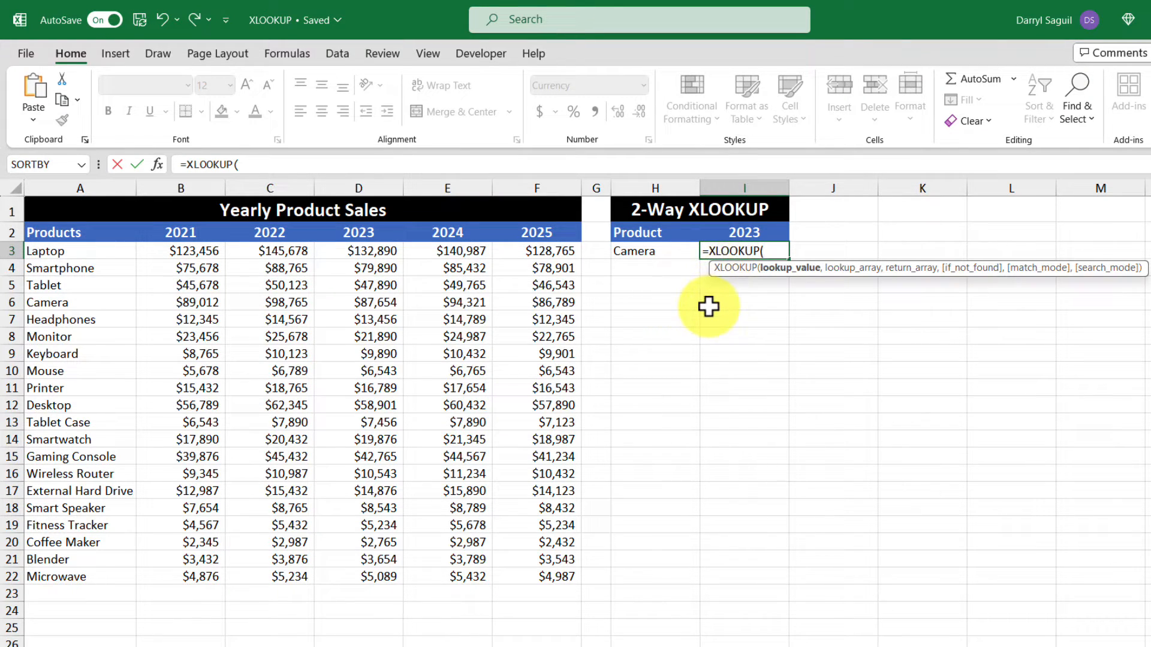
{"action": "left_click", "coordinate": [771, 227]}
{"action": "type", "text": ","}
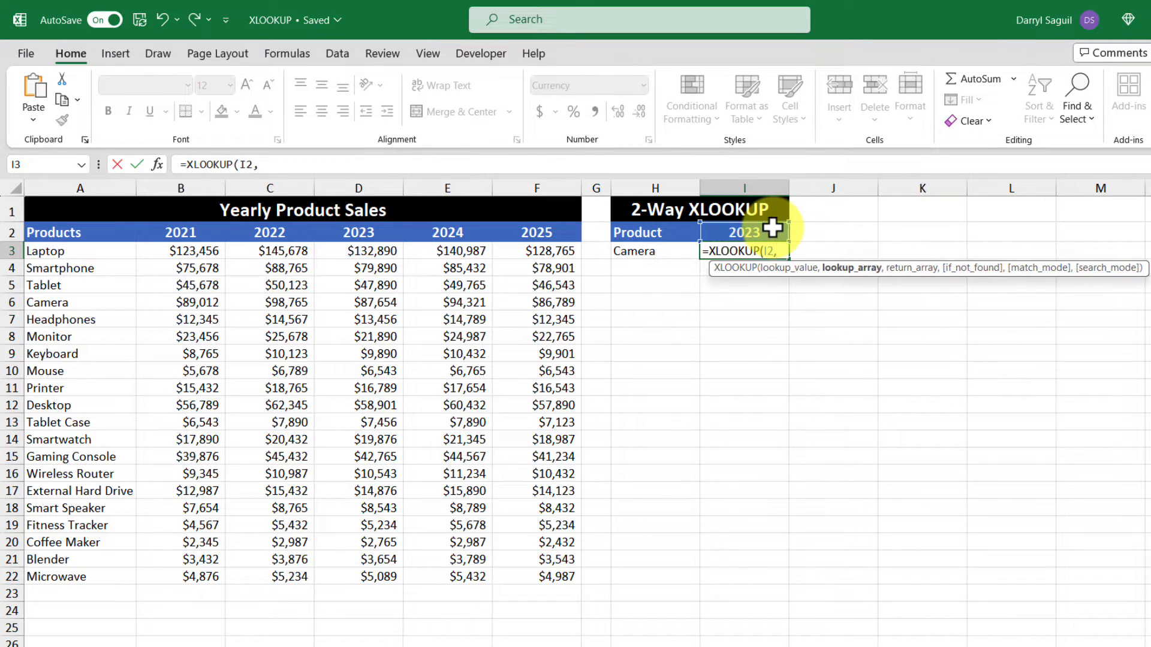
{"action": "left_click_drag", "start_coordinate": [206, 234], "coordinate": [567, 231]}
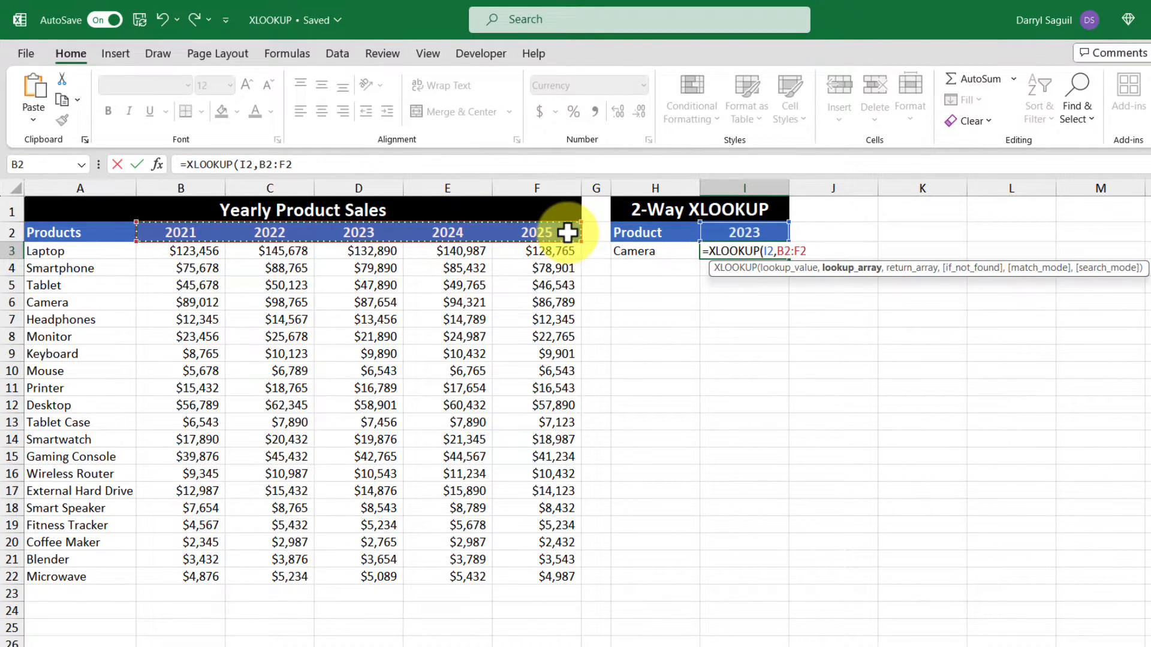
{"action": "type", "text": ","}
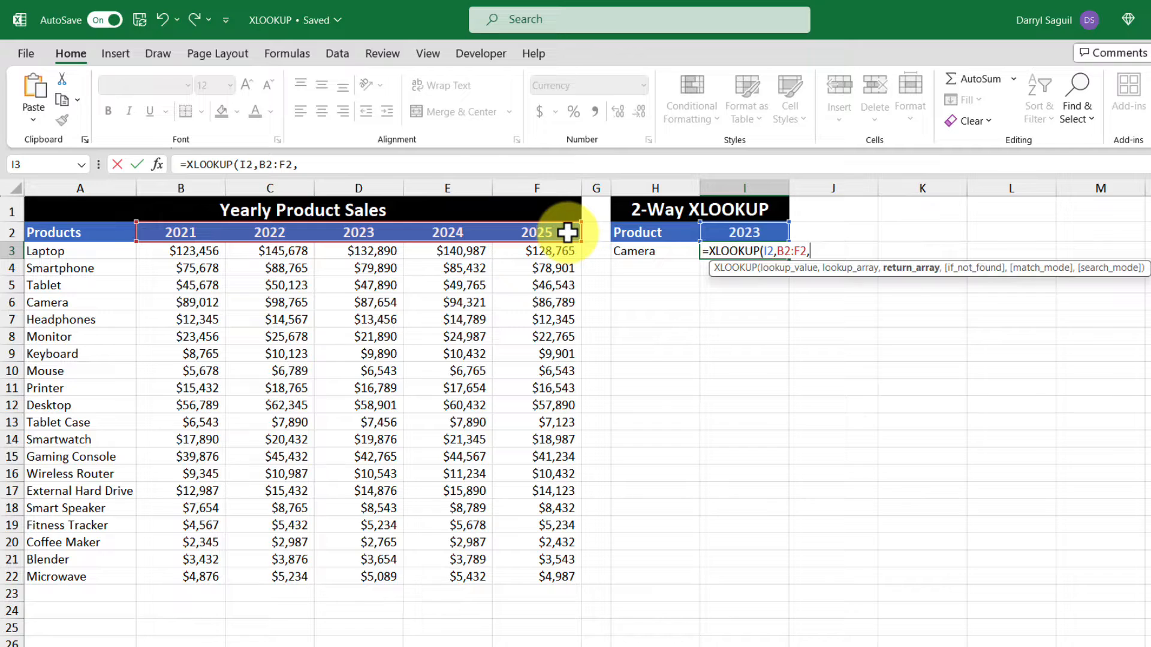
{"action": "type", "text": "xlo"}
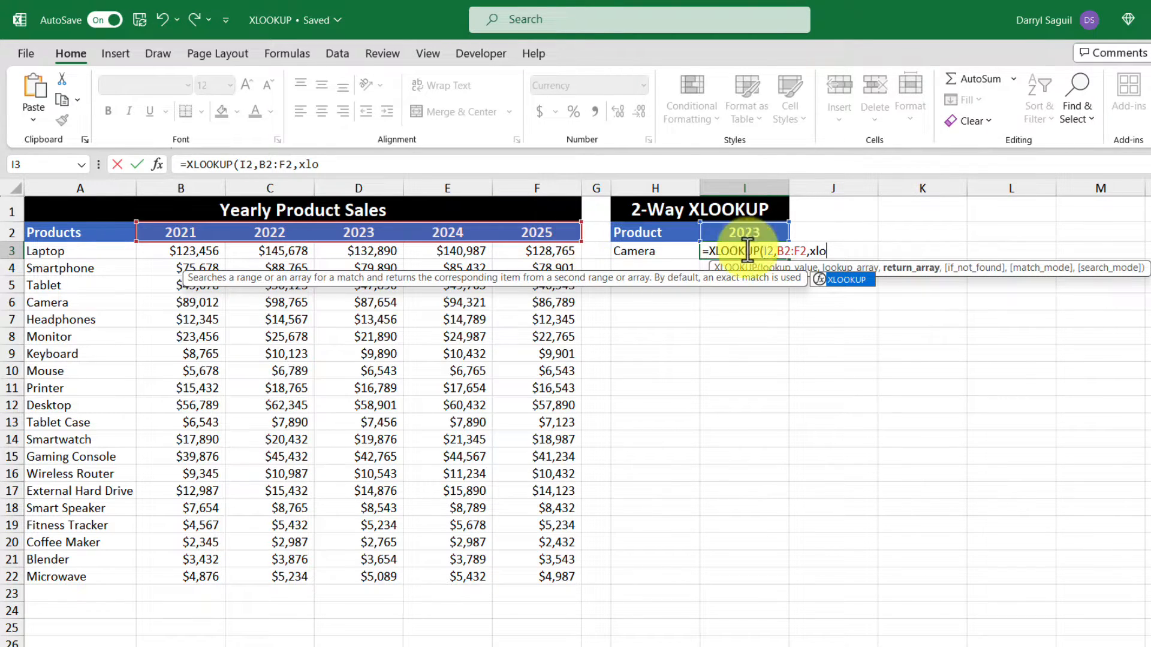
Step: Complete the formula with a nested XLOOKUP of H3 in A3:A22 returning B3:F22 as the return array
{"action": "double_click", "coordinate": [846, 277]}
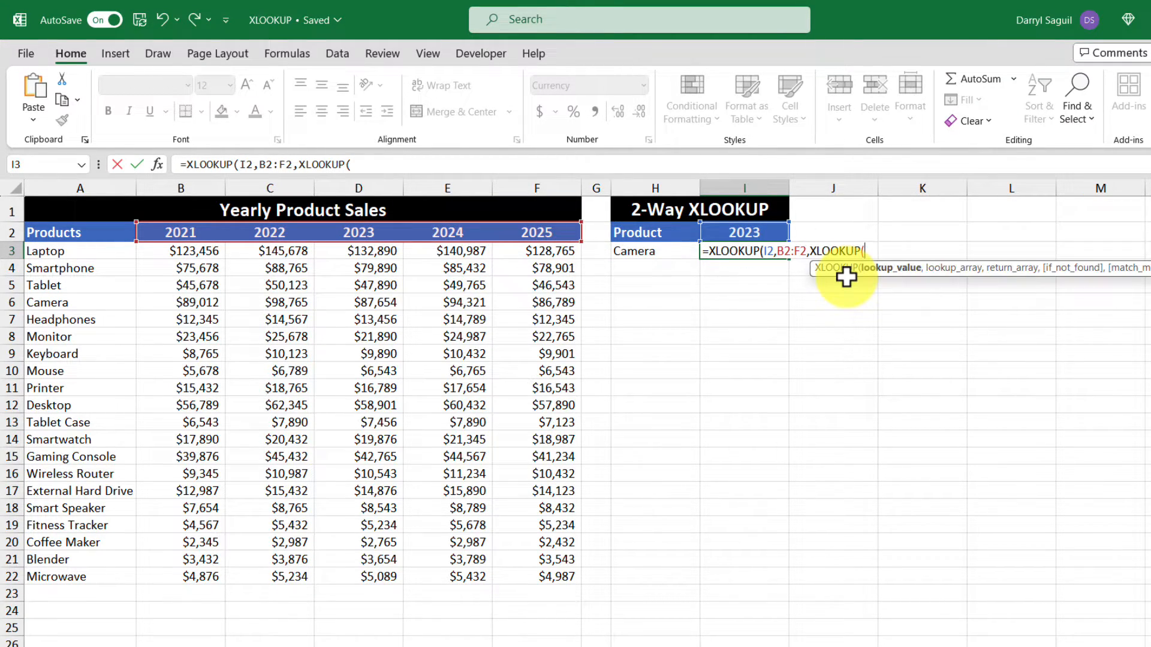
{"action": "left_click", "coordinate": [662, 250]}
{"action": "type", "text": ","}
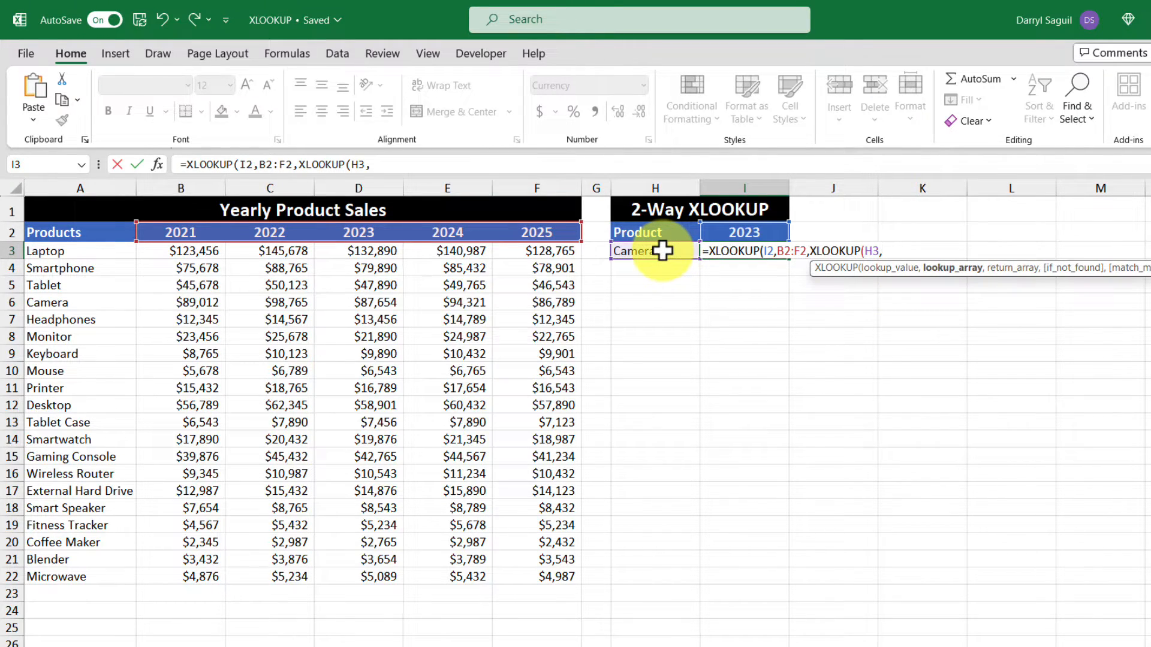
{"action": "left_click_drag", "start_coordinate": [90, 251], "coordinate": [103, 572]}
{"action": "type", "text": ","}
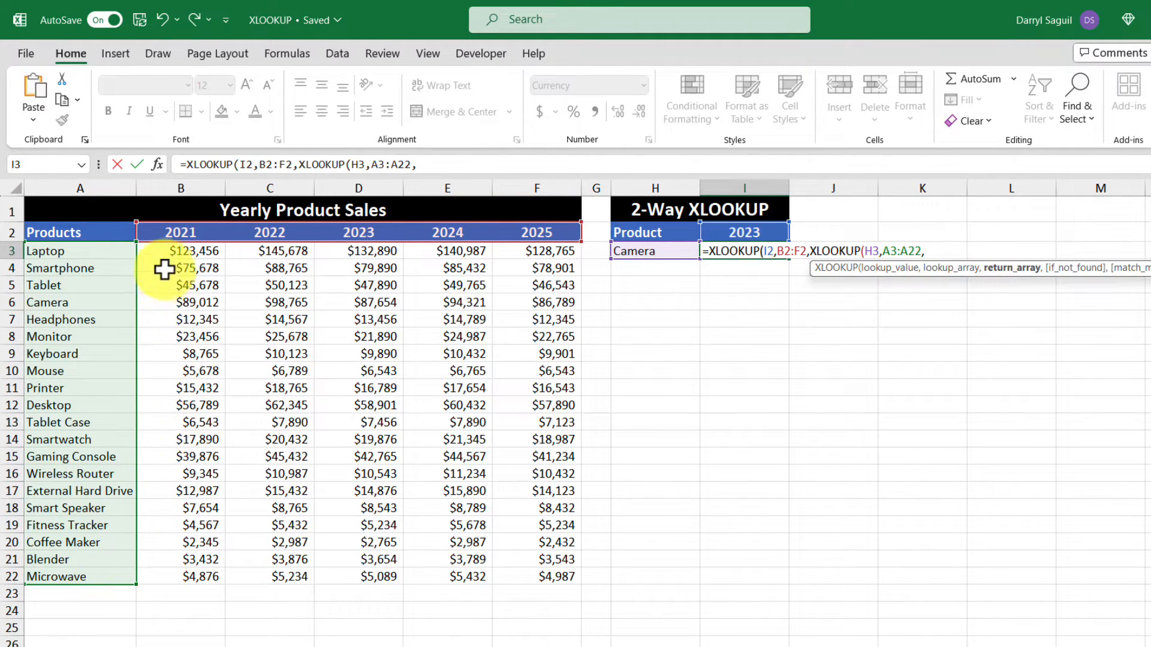
{"action": "left_click_drag", "start_coordinate": [161, 251], "coordinate": [534, 570]}
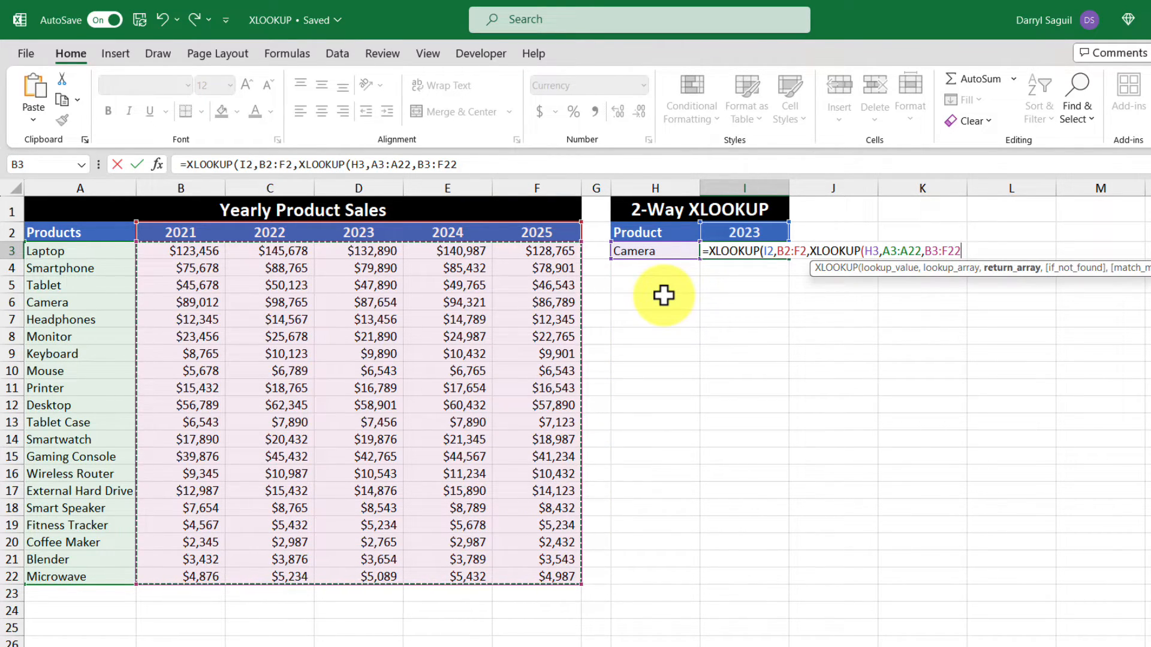
{"action": "type", "text": "))"}
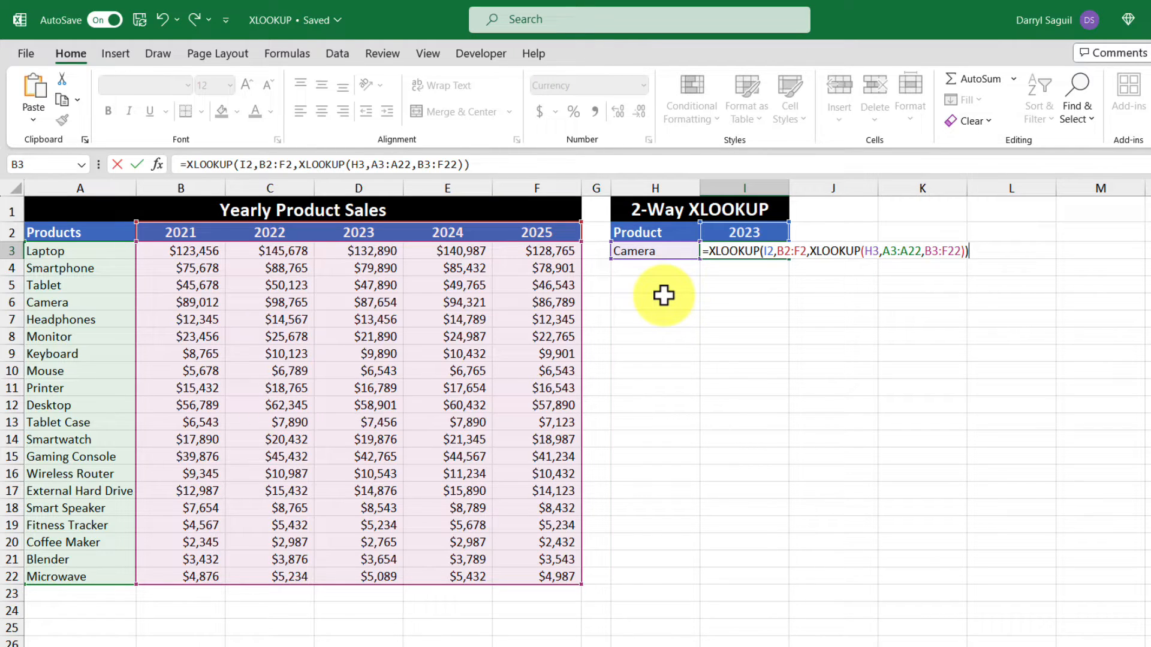
{"action": "key", "text": "Return"}
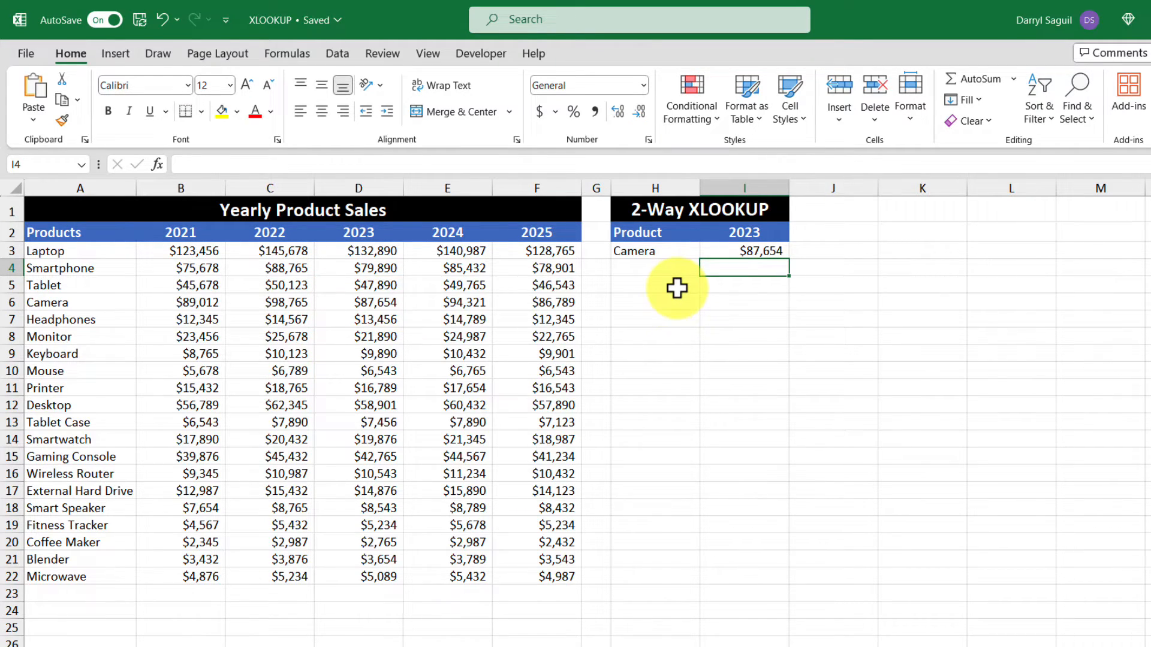
Step: Change the product in H3 to Tablet and the year in I2 to 2025 to test the two-way lookup
{"action": "left_click", "coordinate": [671, 252]}
{"action": "type", "text": "Tablet"}
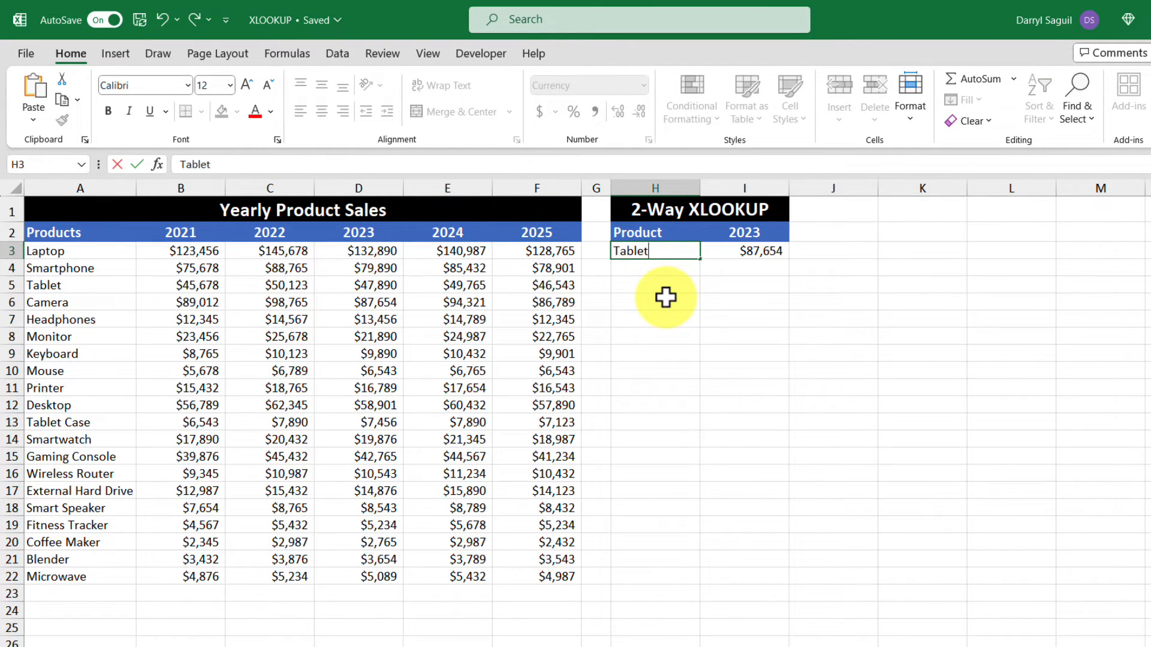
{"action": "key", "text": "Return"}
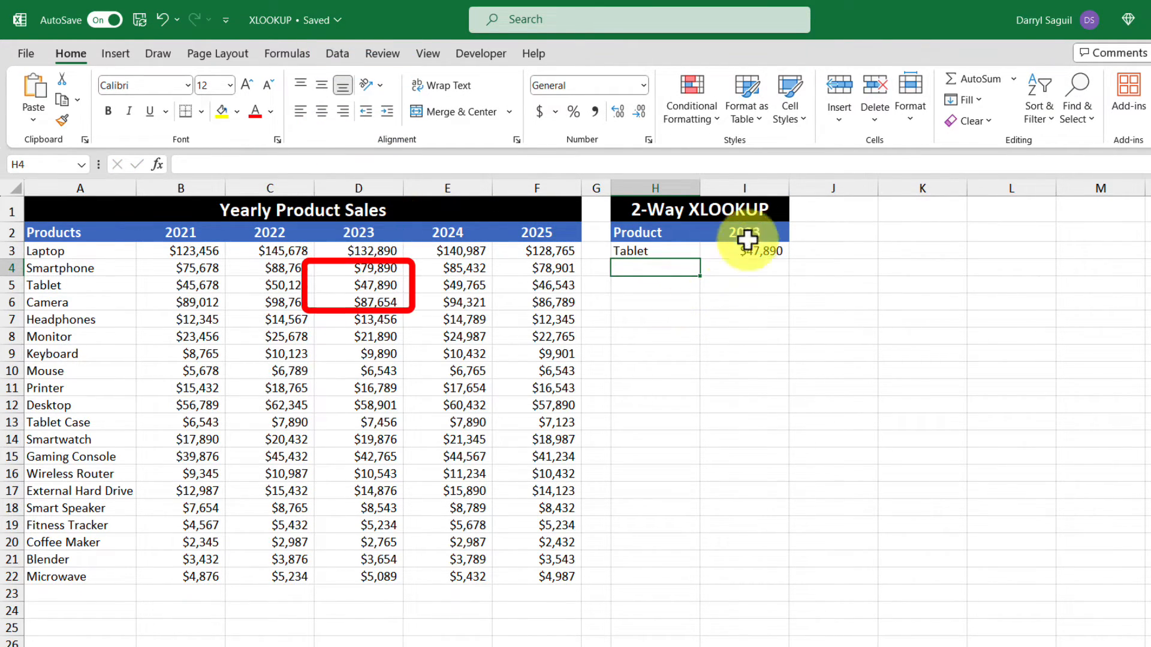
{"action": "left_click", "coordinate": [773, 227]}
{"action": "type", "text": "2025"}
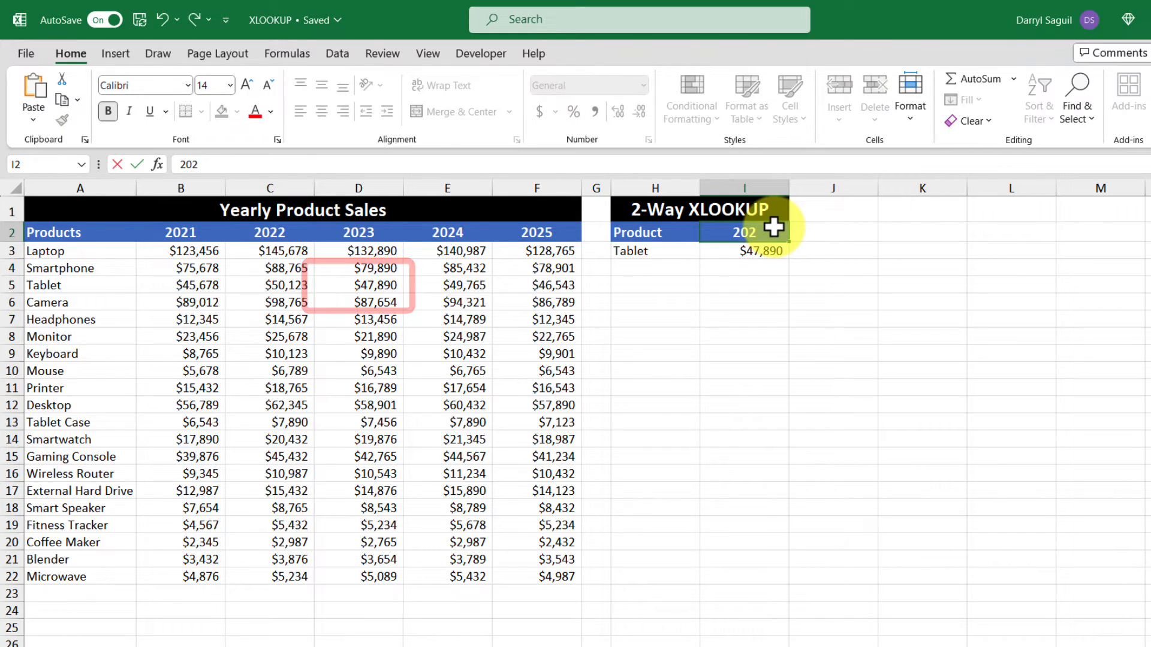
{"action": "key", "text": "Return"}
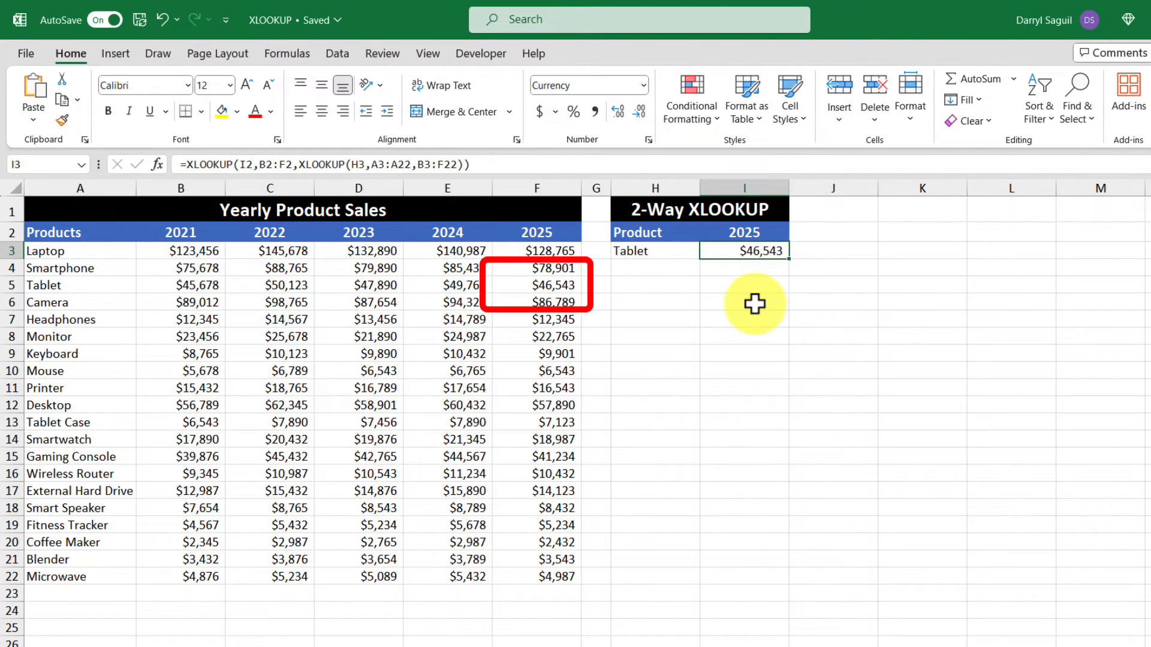